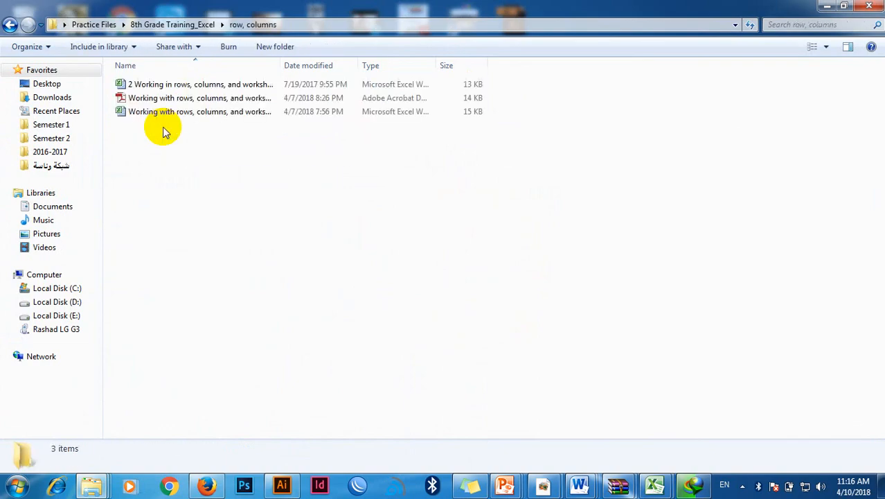
Step: Open the workbook "2 Working in rows, columns, and worksheets" and show the start of the student marks table
left_click(153, 87)
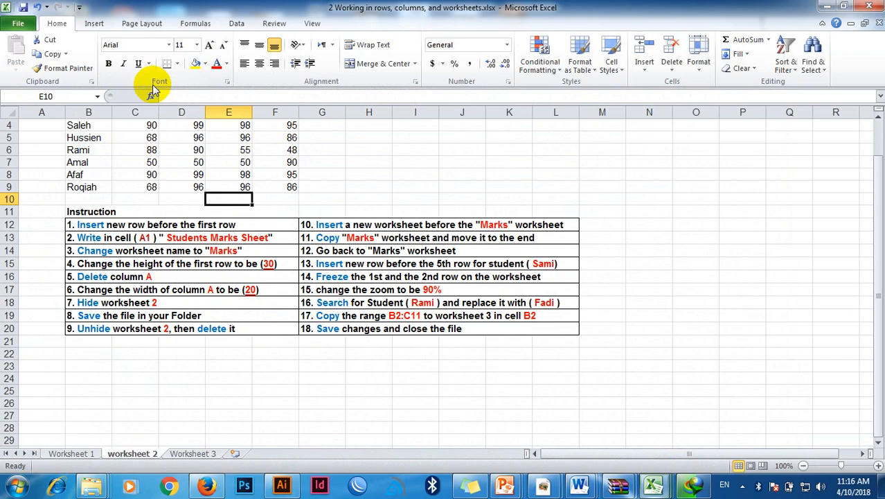
left_click(334, 206)
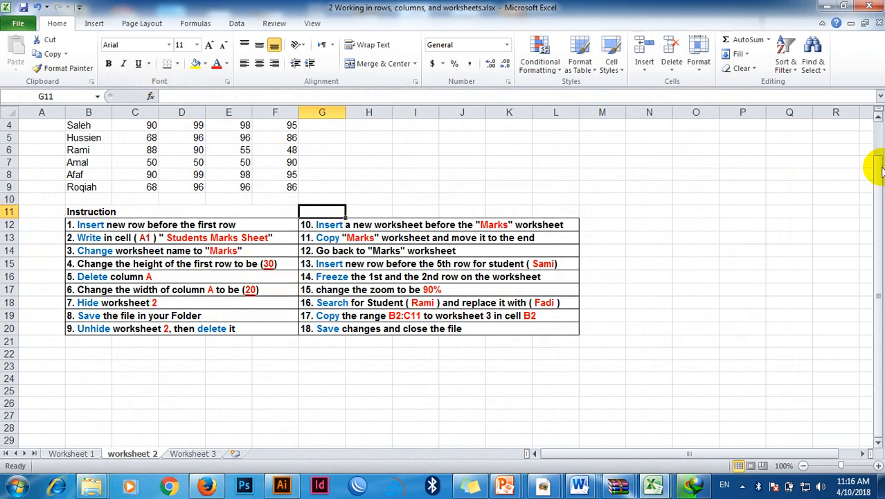
left_click_drag(877, 173, 876, 160)
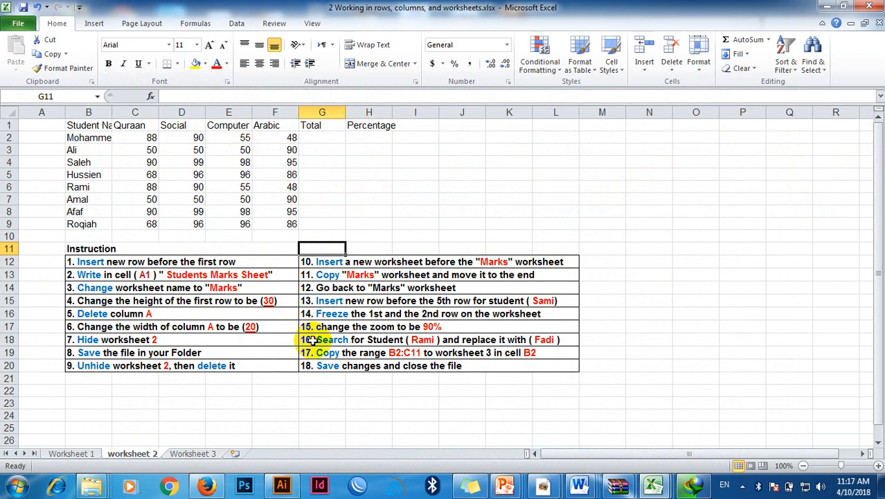
Step: Insert a new row above the first row of worksheet 2
left_click(10, 124)
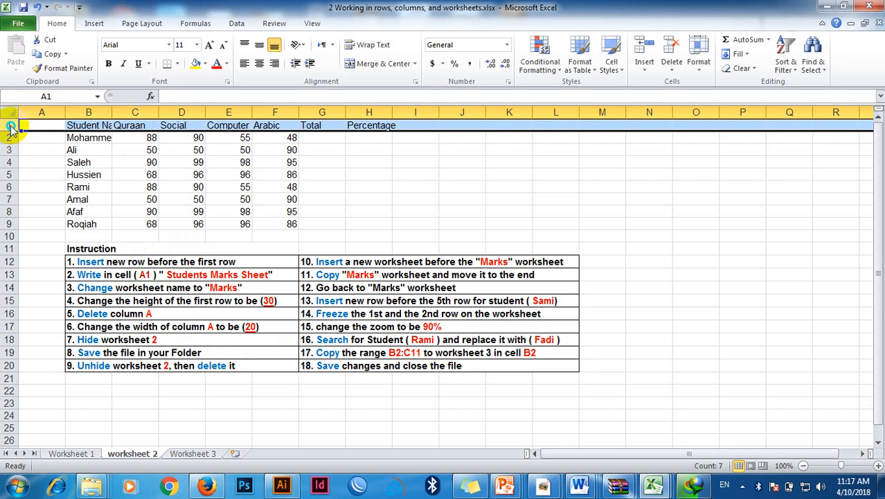
right_click(11, 129)
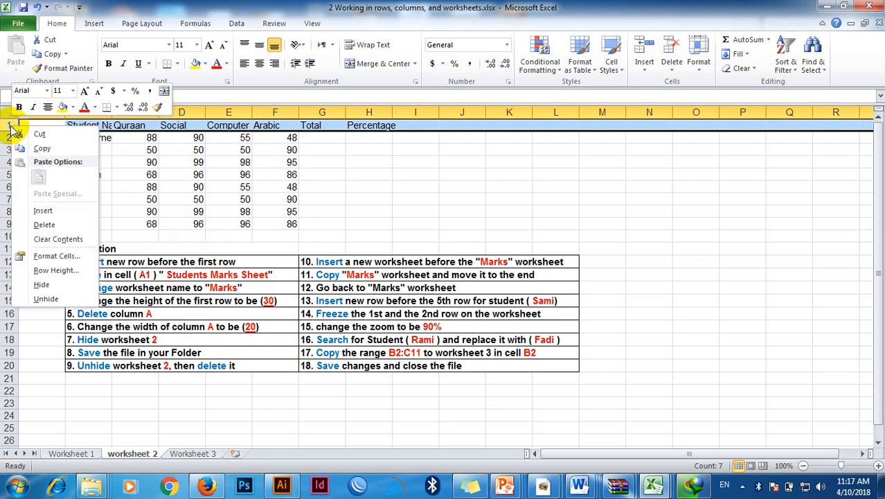
left_click(44, 210)
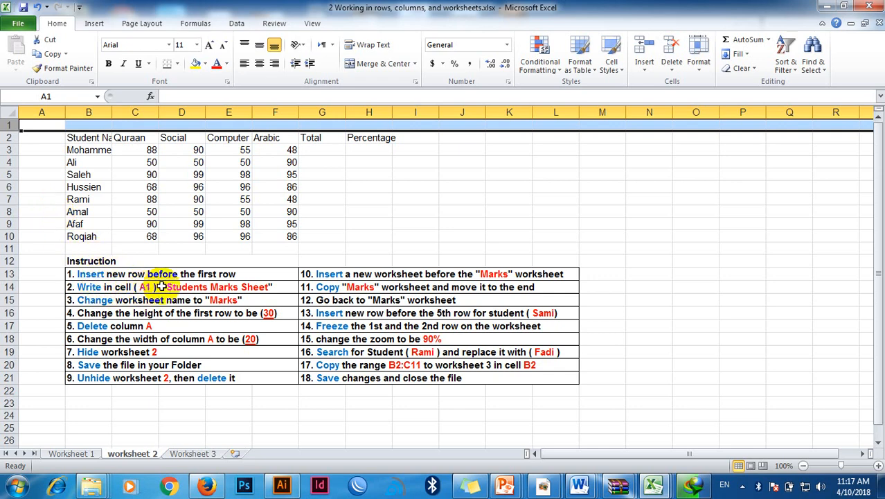
Step: Enter the title "Student Marks Sheet" in cell A1
left_click(40, 185)
left_click(44, 123)
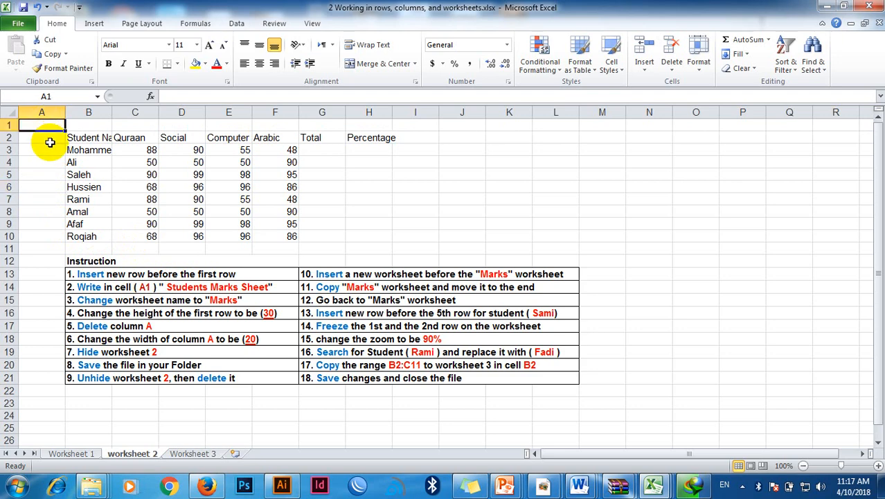
type("Student Marks Sheet")
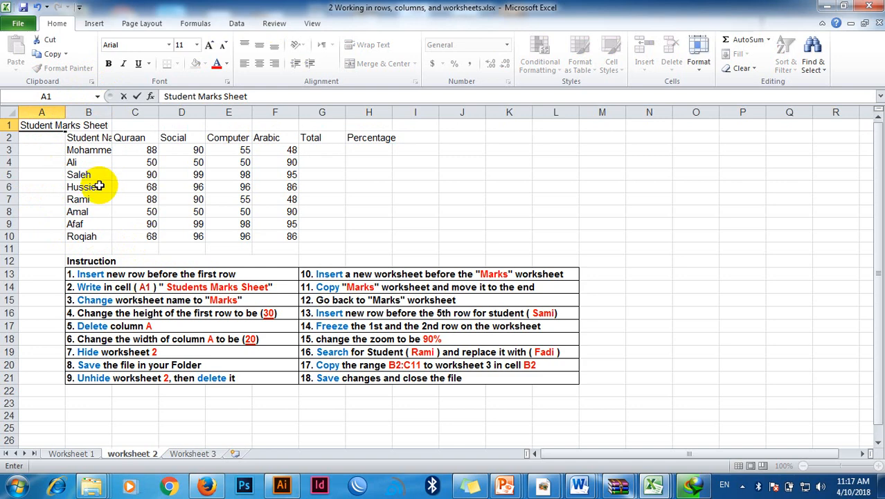
key("Return")
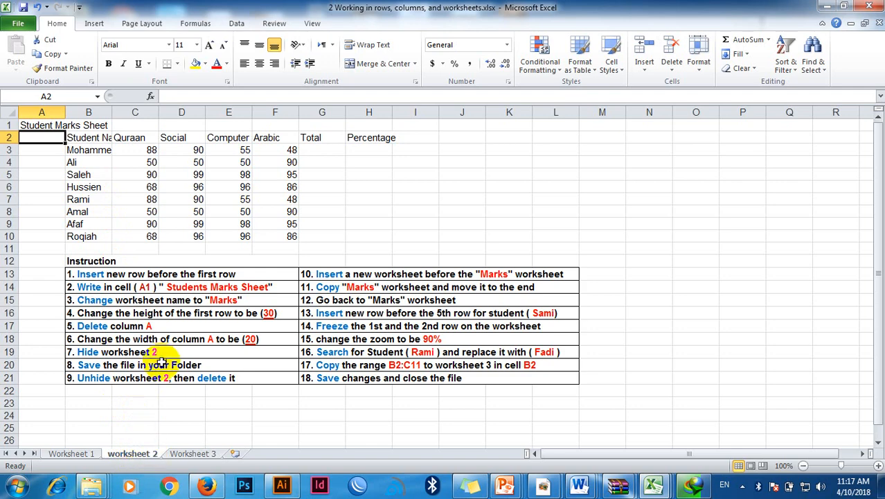
Step: Rename the sheet "worksheet 2" as "Marks"
double_click(131, 454)
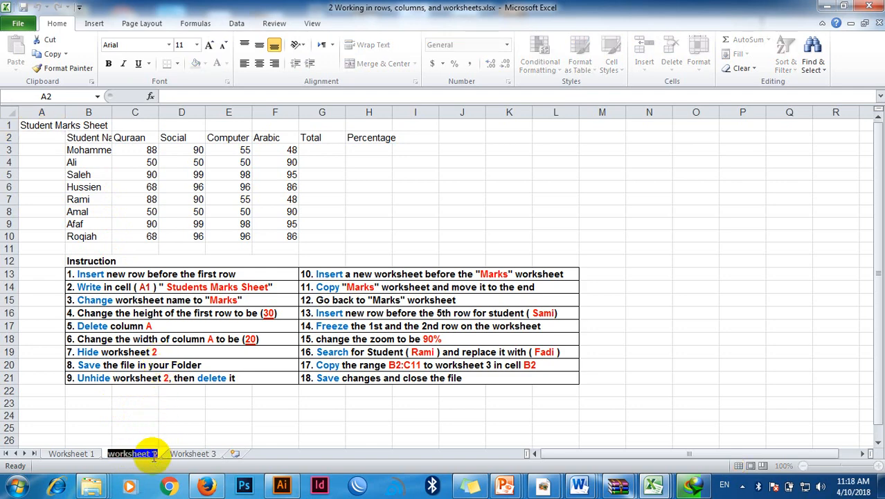
type("Marks")
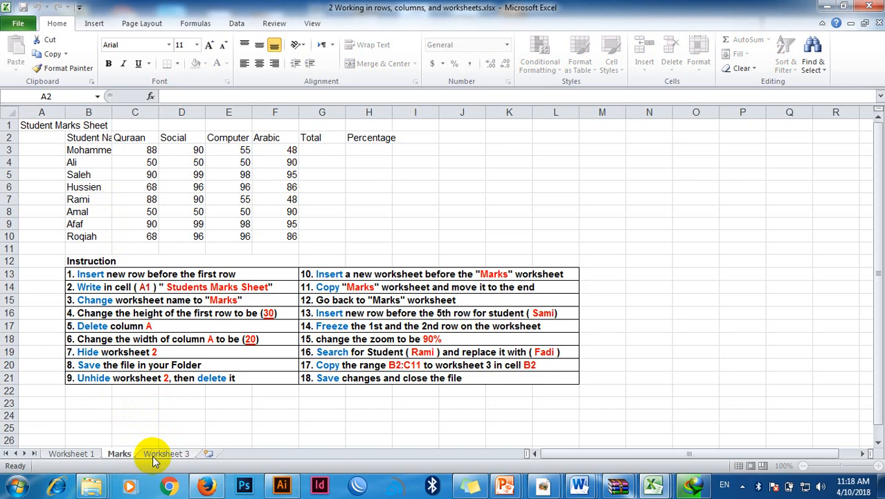
key("Return")
Step: Change the worksheet number to 1 in instructions 7 and 9, about hiding and unhiding a worksheet
double_click(168, 351)
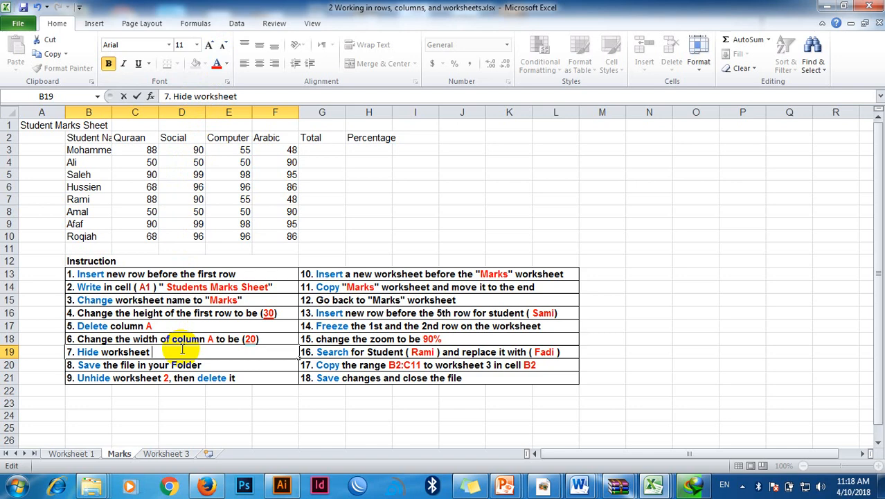
type("1")
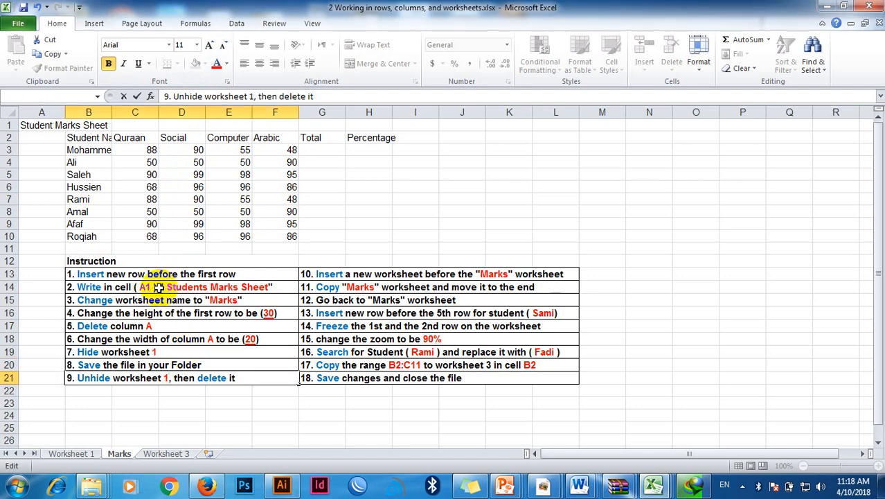
left_click(149, 286)
left_click(122, 300)
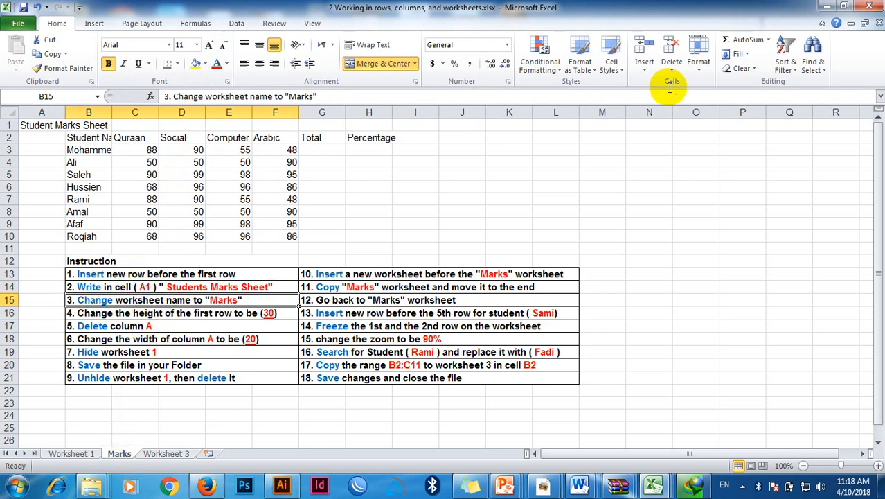
left_click(699, 75)
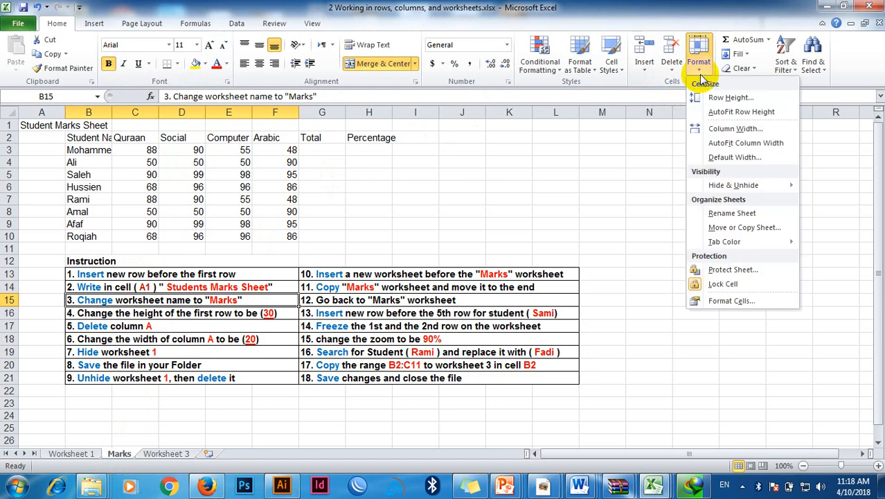
left_click(727, 214)
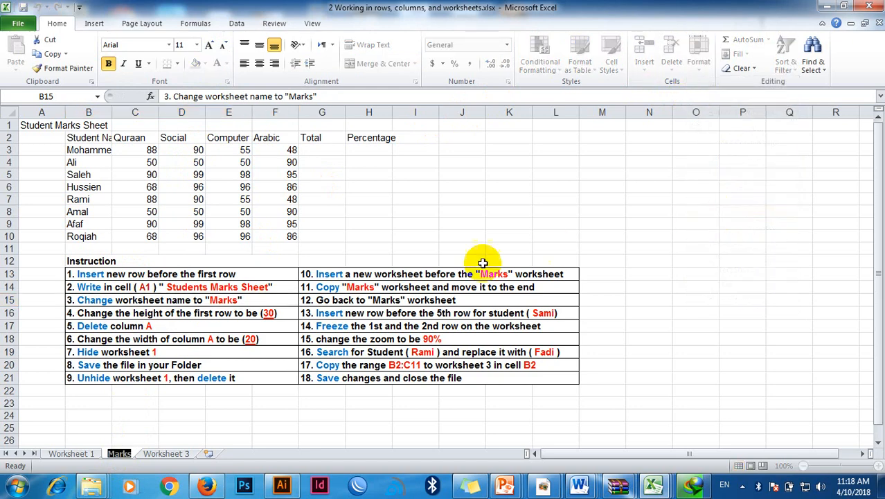
left_click(158, 333)
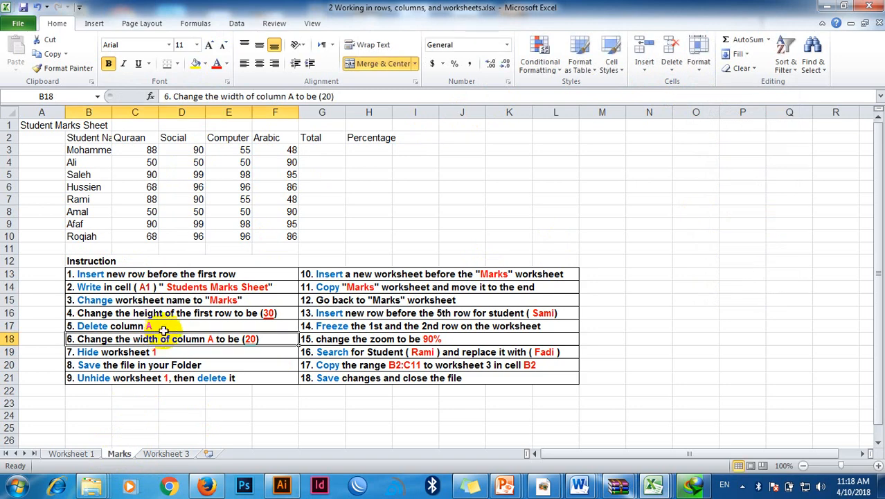
Step: Set the height of the first row to 30
left_click(150, 313)
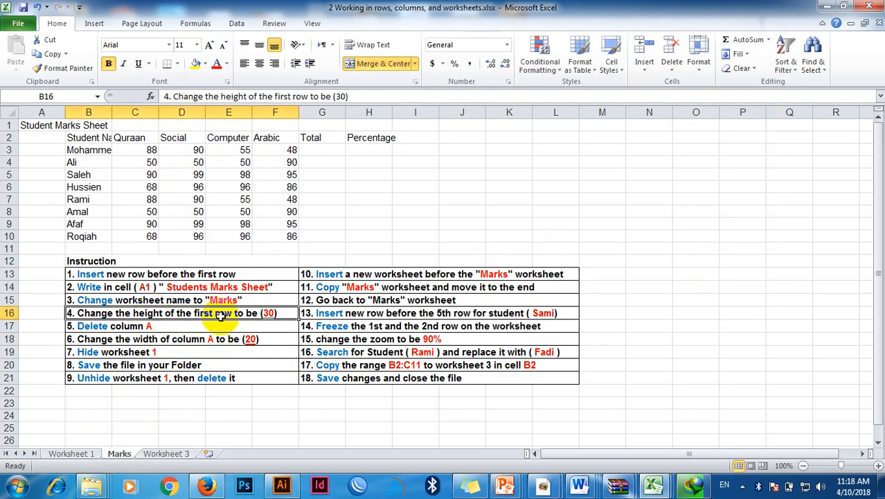
left_click(10, 124)
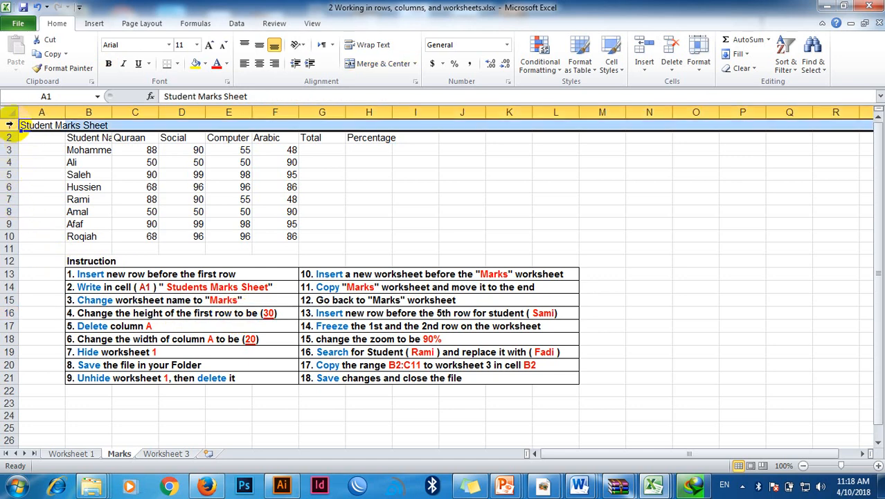
left_click(701, 64)
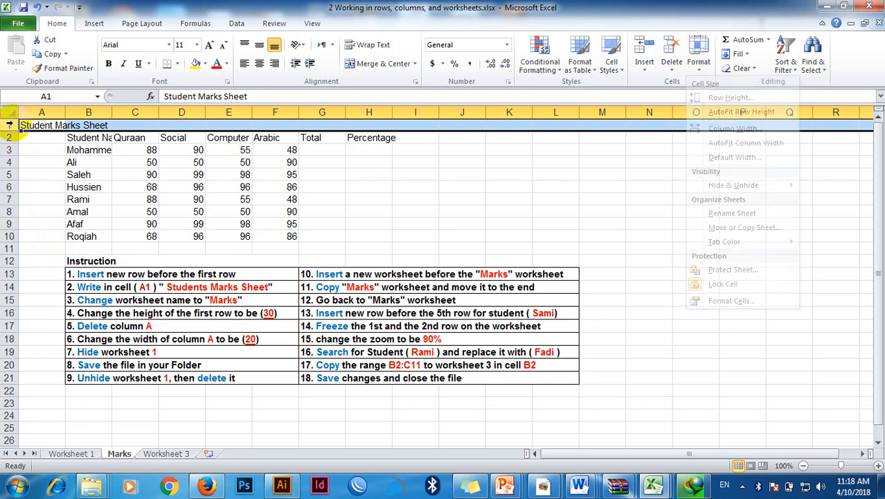
left_click(10, 125)
left_click(698, 61)
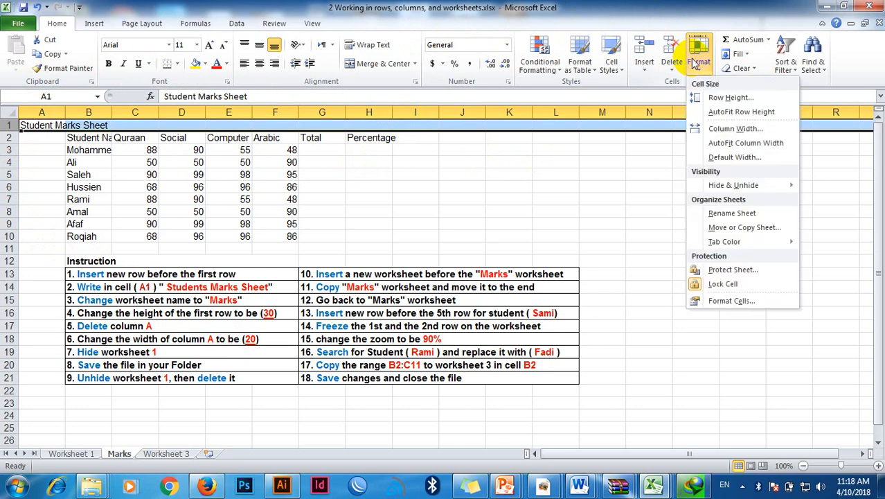
left_click(731, 97)
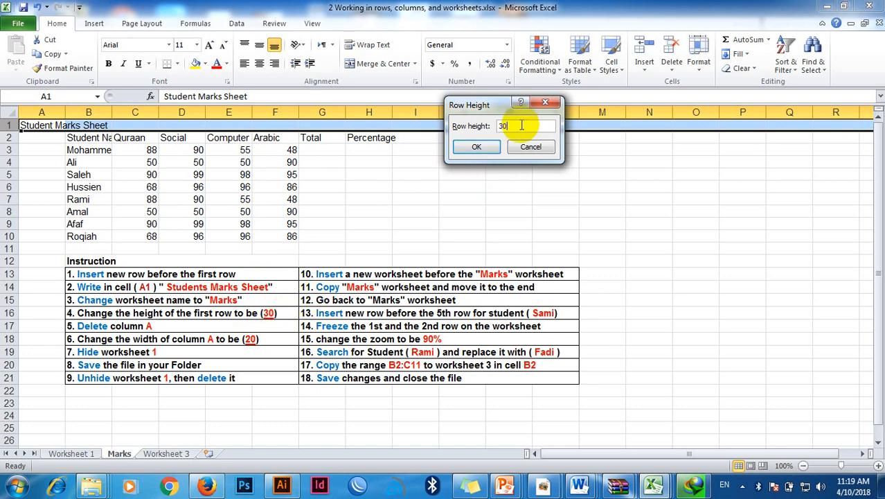
left_click(476, 146)
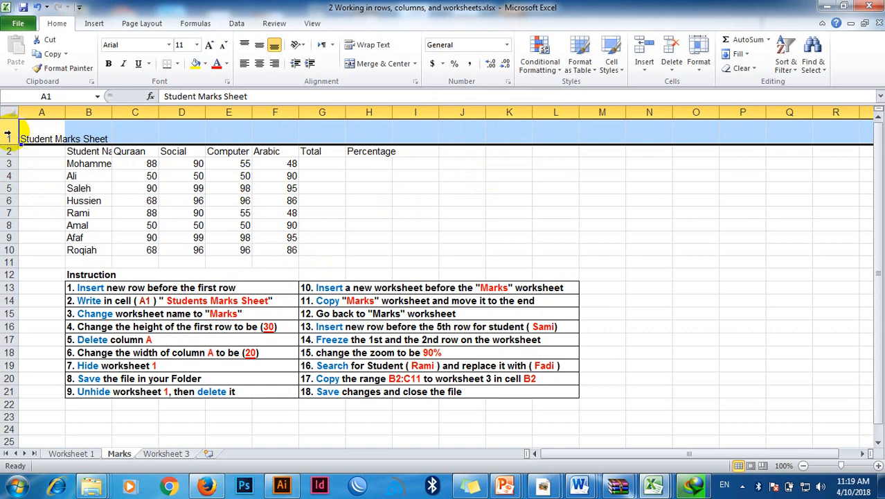
Step: Reapply the row height of 30 to the first row
right_click(8, 134)
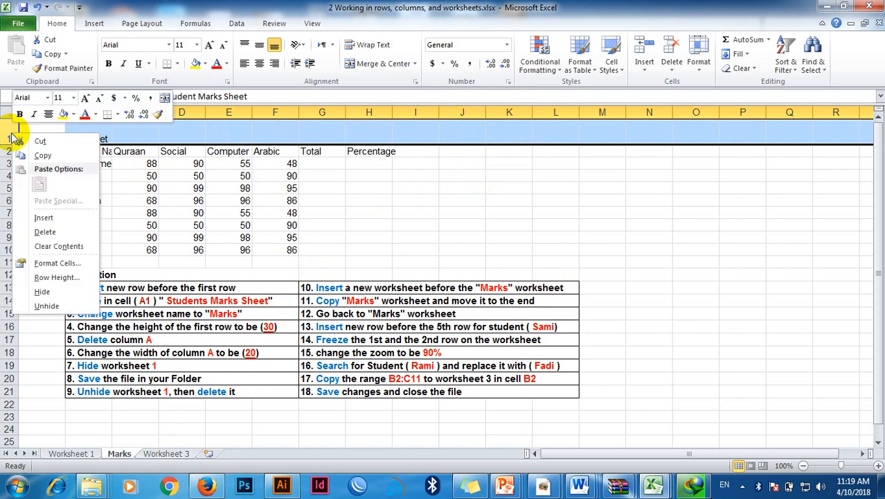
left_click(47, 279)
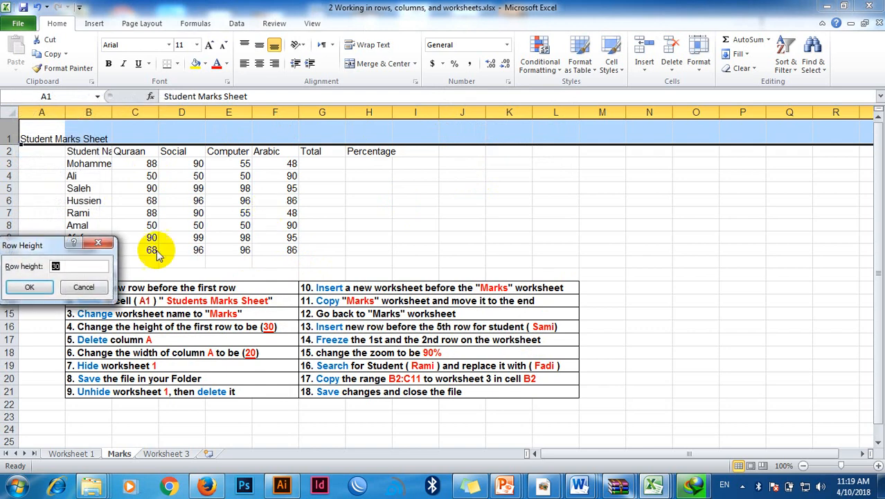
left_click(30, 287)
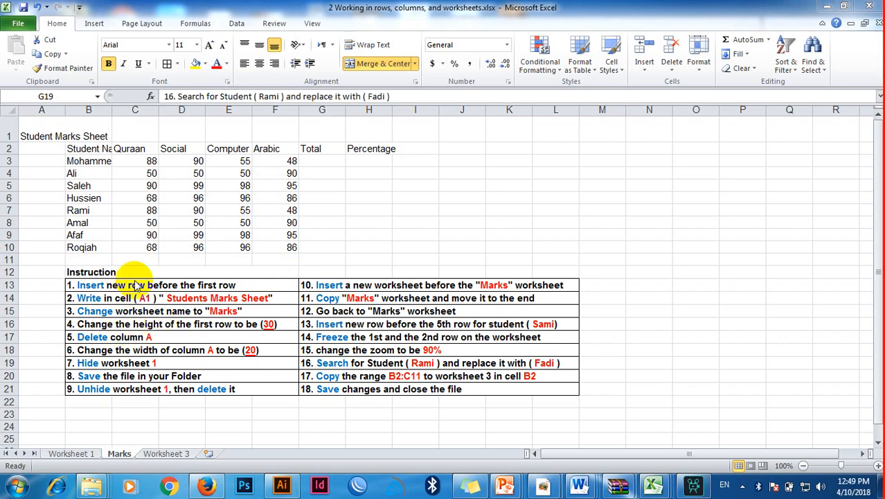
left_click(12, 131)
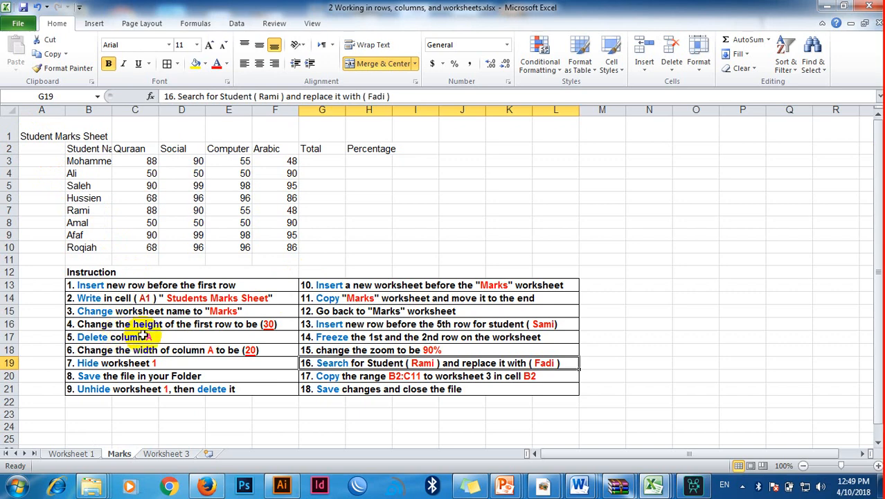
left_click(50, 110)
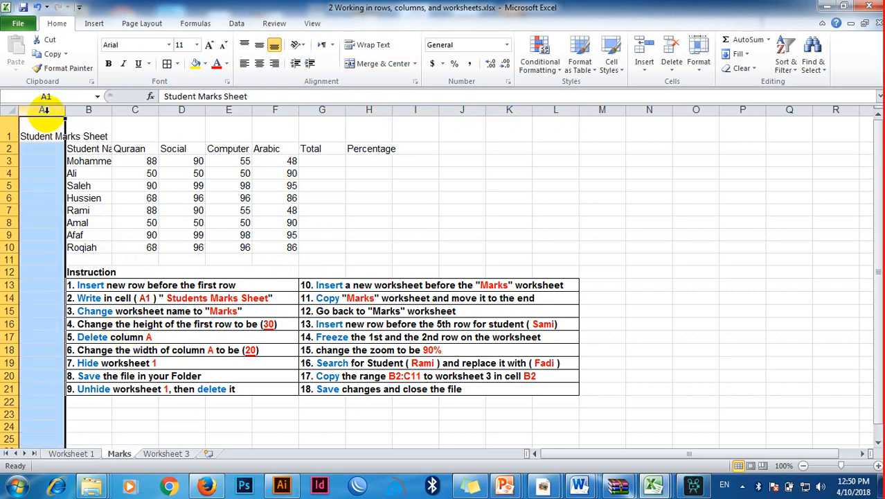
left_click(676, 75)
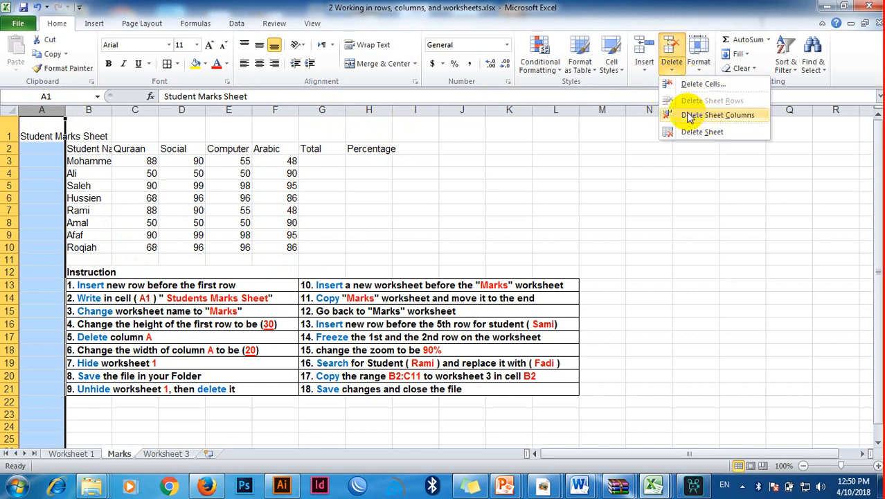
left_click(46, 111)
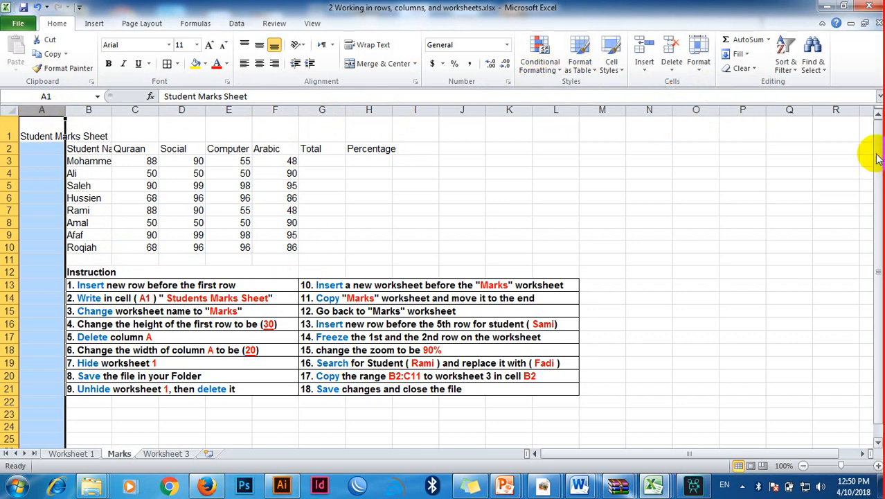
right_click(42, 110)
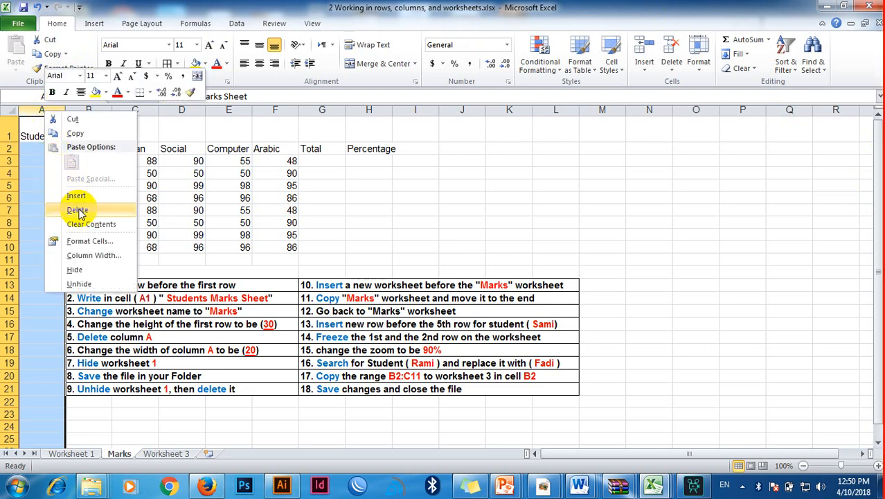
left_click(10, 166)
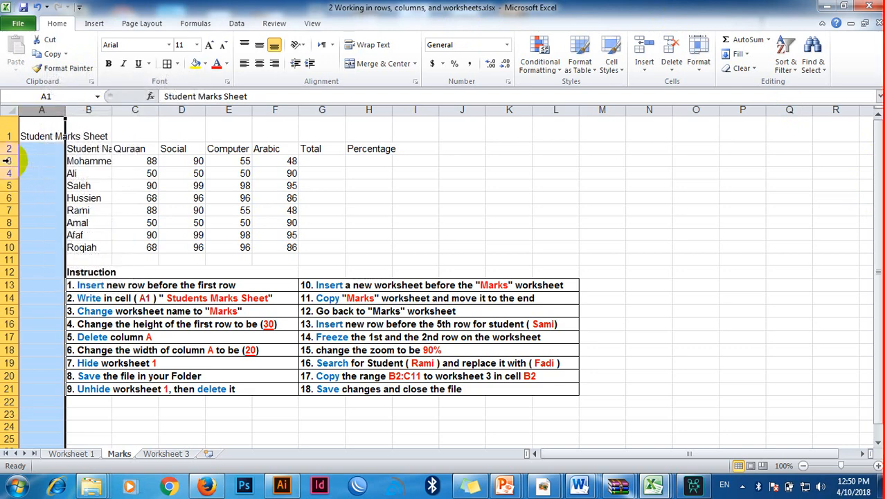
left_click(6, 161)
right_click(6, 161)
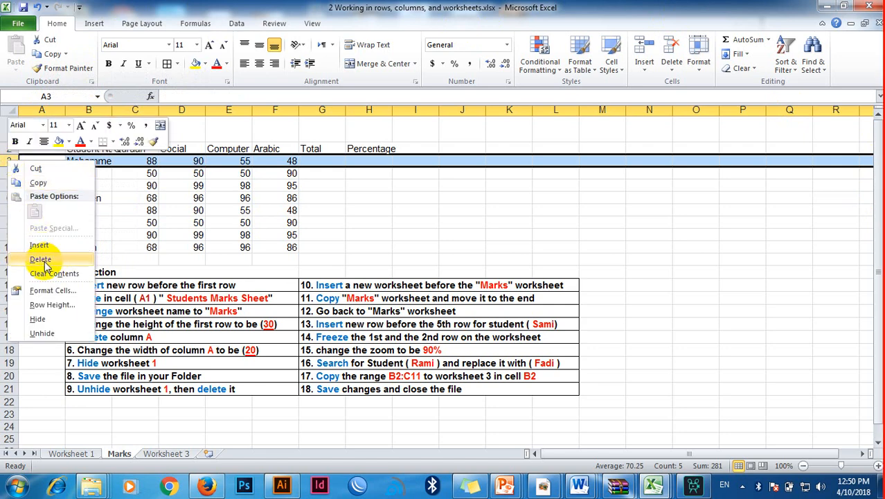
Step: Delete column A from the Marks sheet as instruction 5 asks
left_click(50, 112)
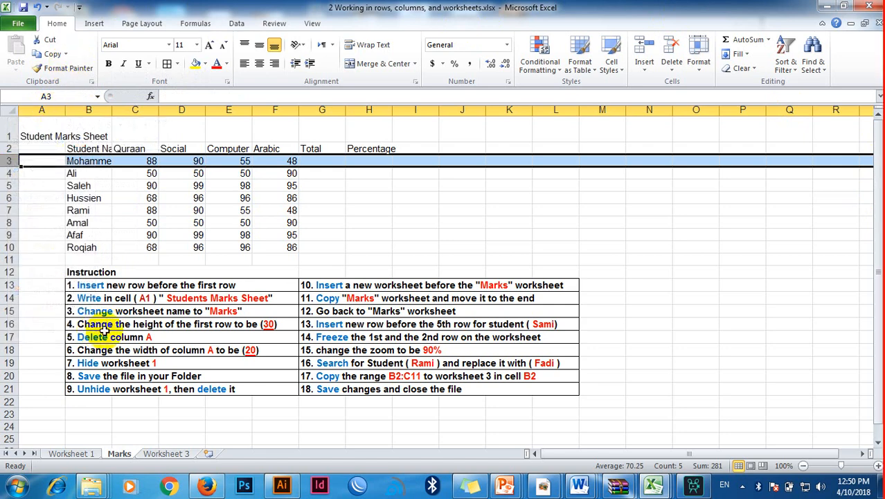
right_click(55, 111)
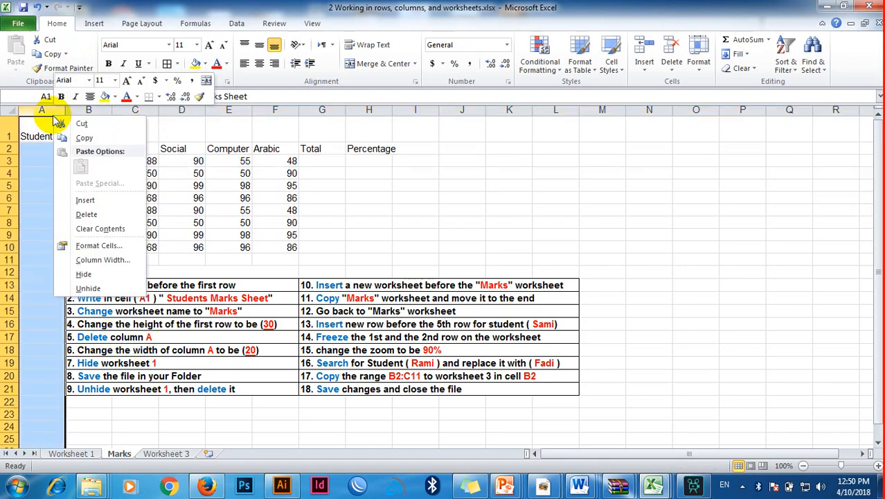
left_click(87, 214)
left_click(118, 338)
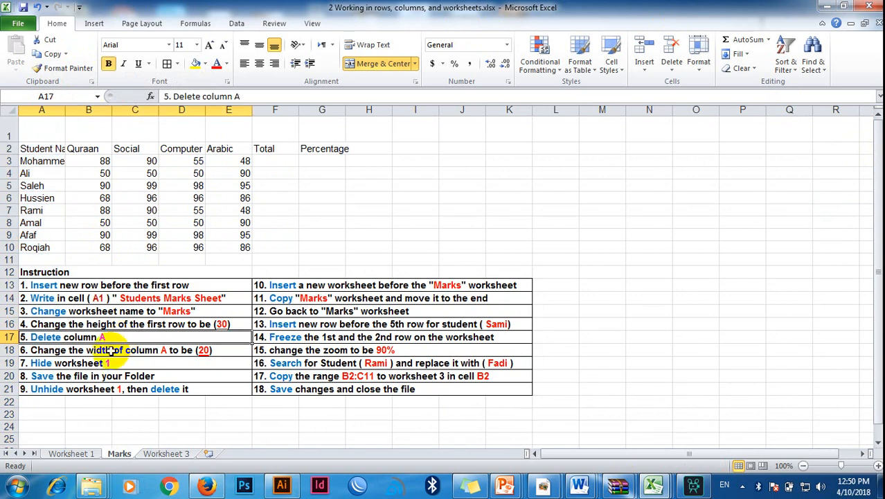
Step: Set the width of column A, which holds the student names, to 20 as instruction 6 asks
left_click(97, 351)
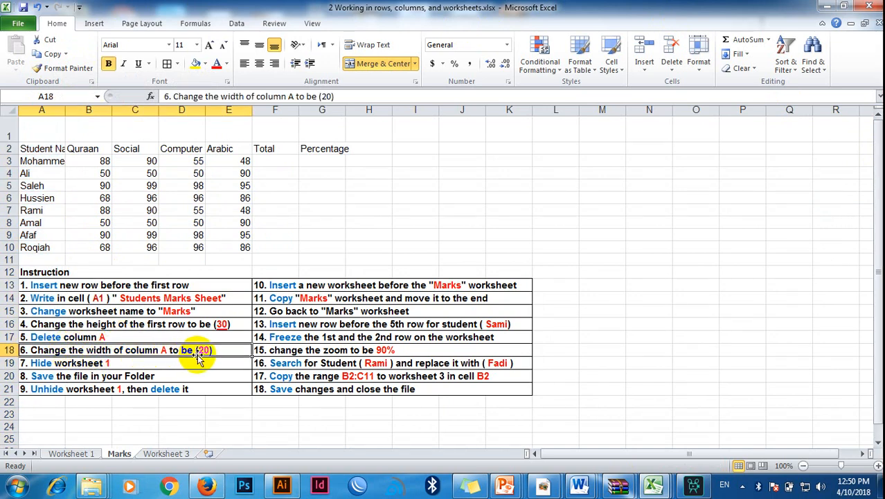
left_click(52, 109)
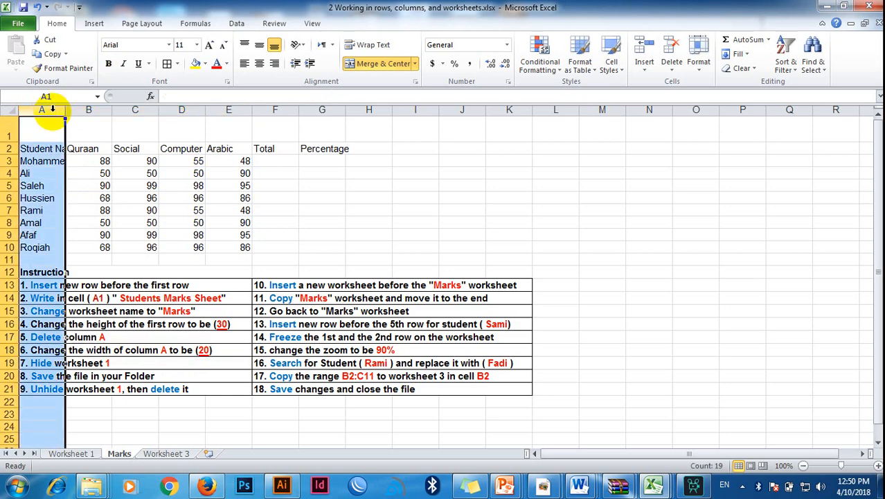
left_click(698, 66)
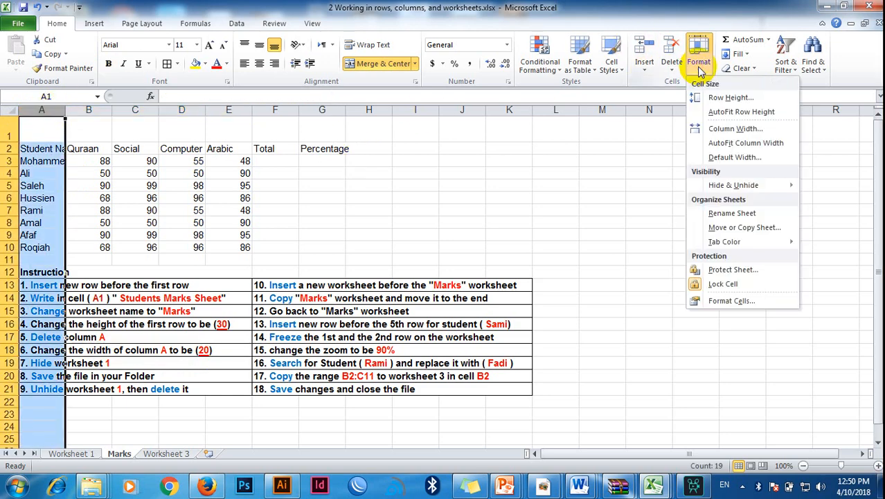
left_click(733, 131)
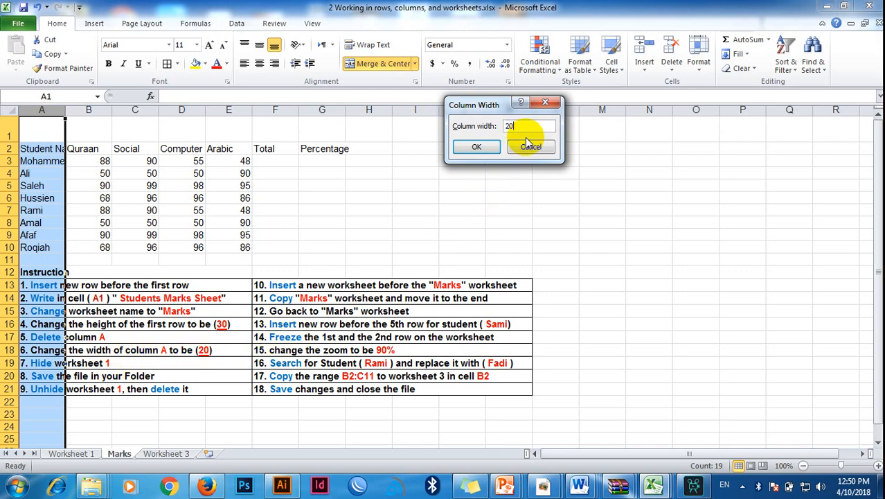
left_click(477, 149)
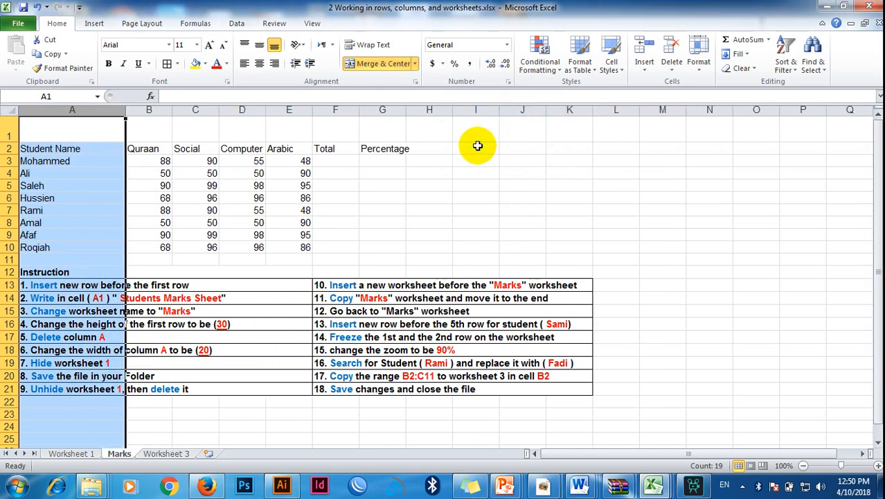
left_click(140, 171)
left_click(97, 171)
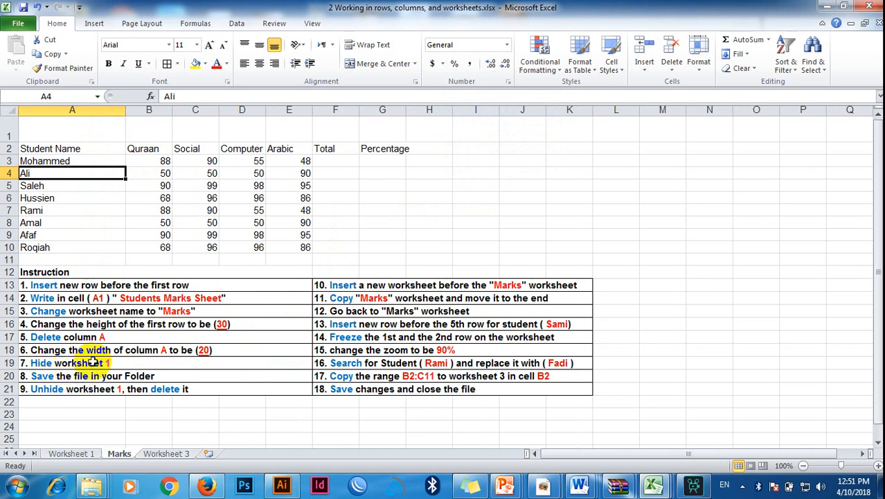
Step: Hide the sheet named Worksheet 1 as instruction 7 asks
left_click(95, 455)
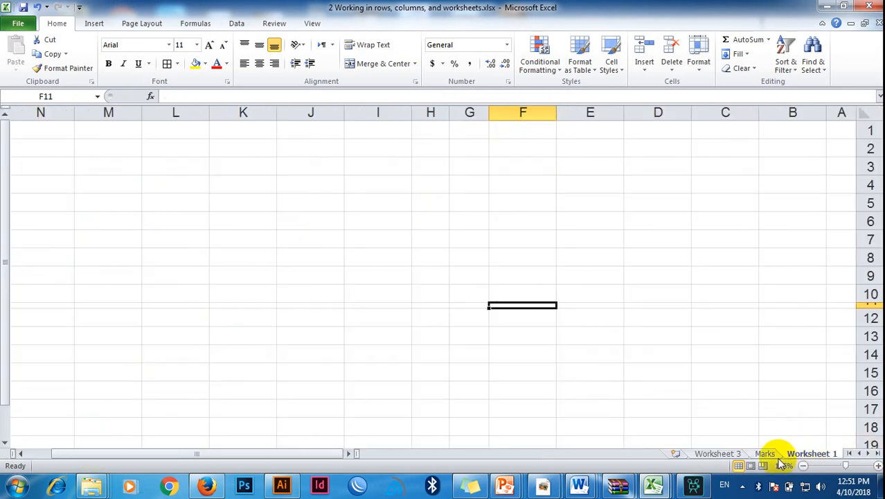
left_click(764, 455)
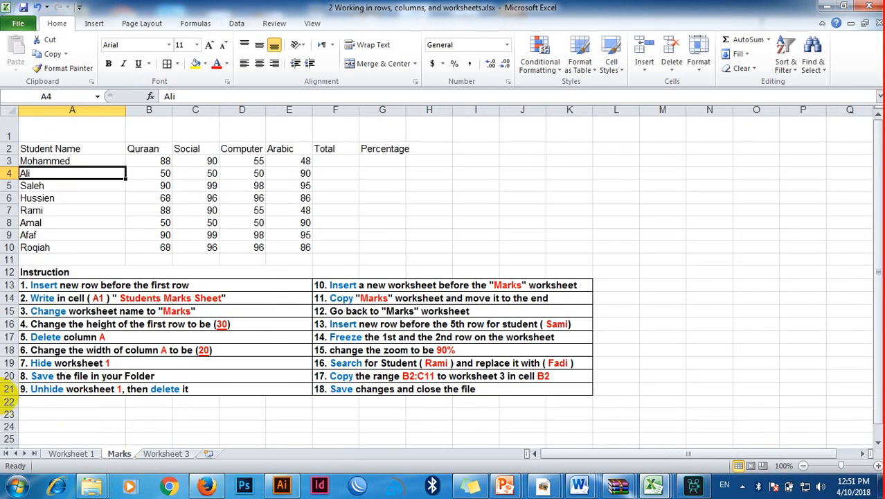
left_click(172, 455)
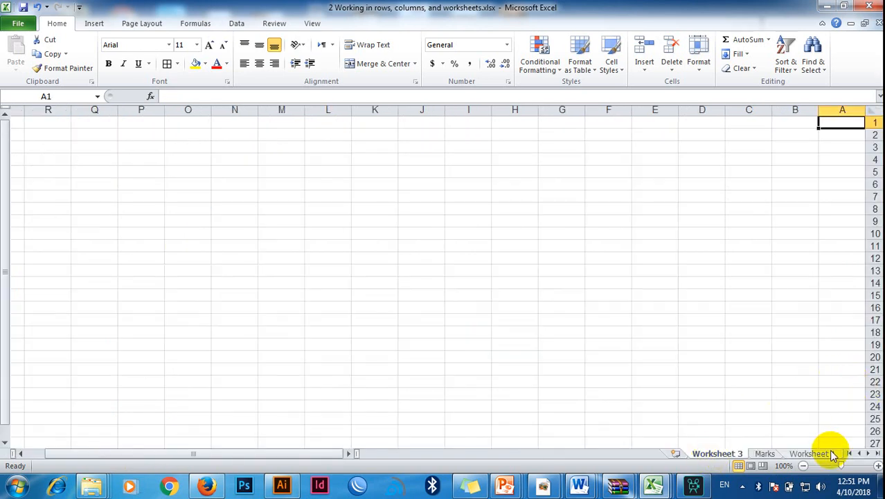
left_click(767, 453)
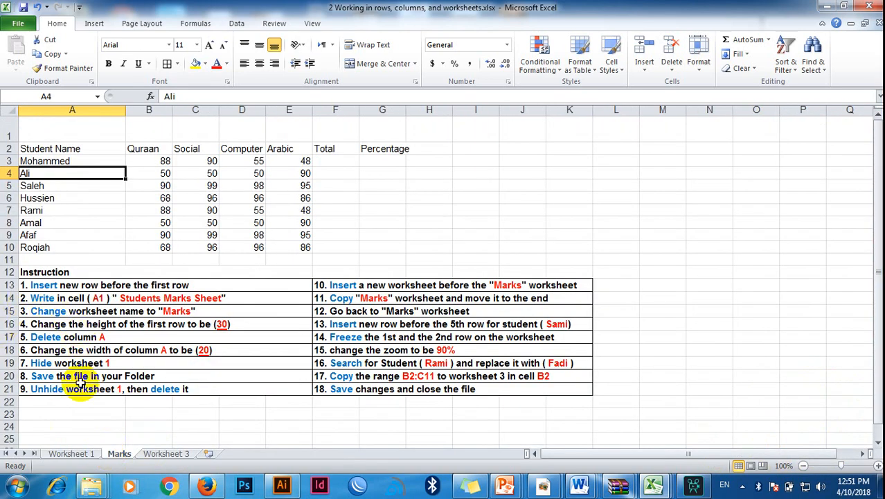
left_click(78, 455)
right_click(805, 455)
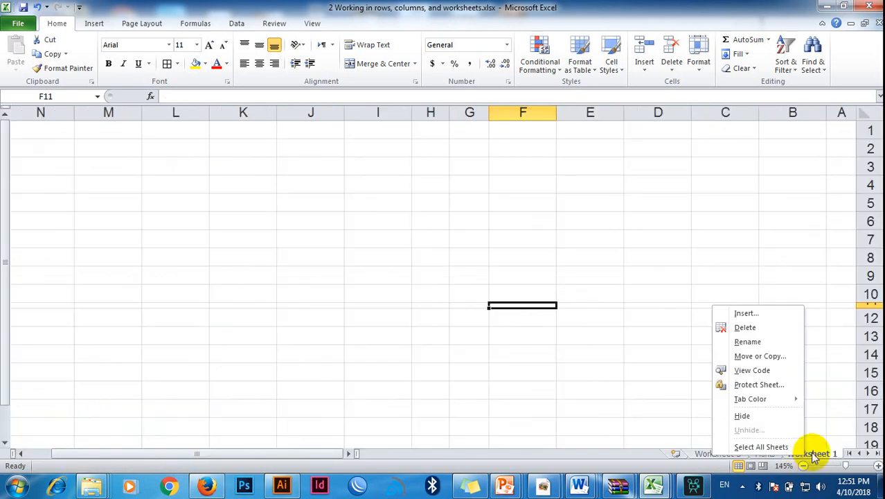
right_click(812, 456)
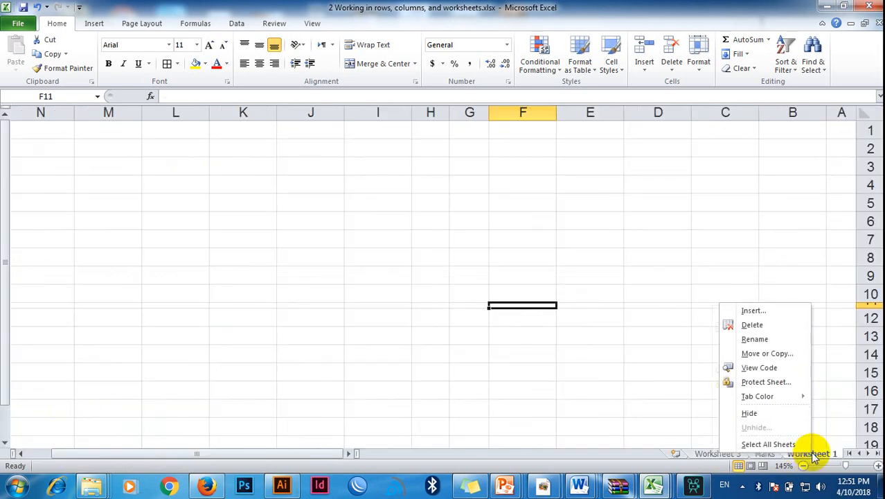
left_click(766, 415)
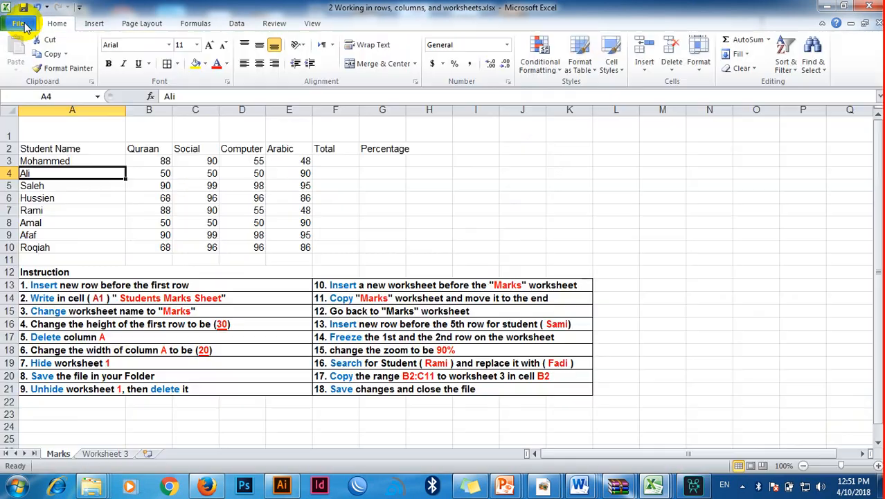
Step: Start saving a copy of the workbook as Excel Workbook (*.xlsx), with Local Disk (D:) as the save location
left_click(20, 24)
left_click(39, 64)
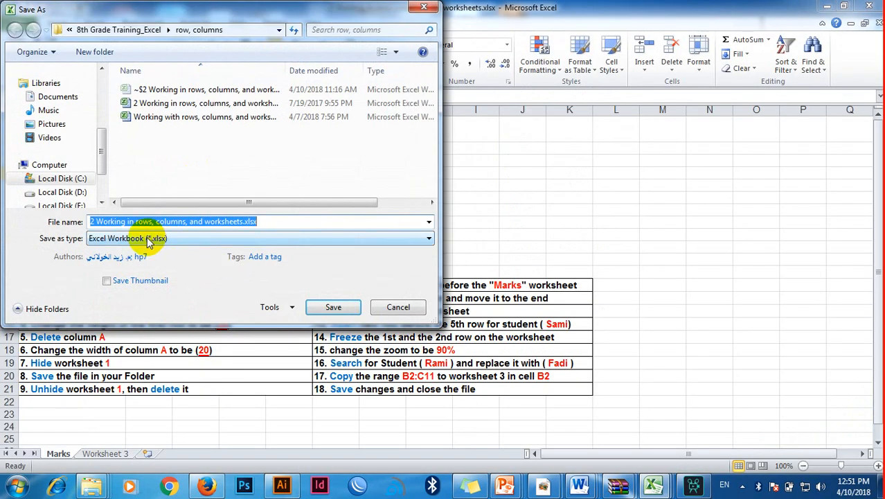
left_click(166, 238)
left_click(204, 291)
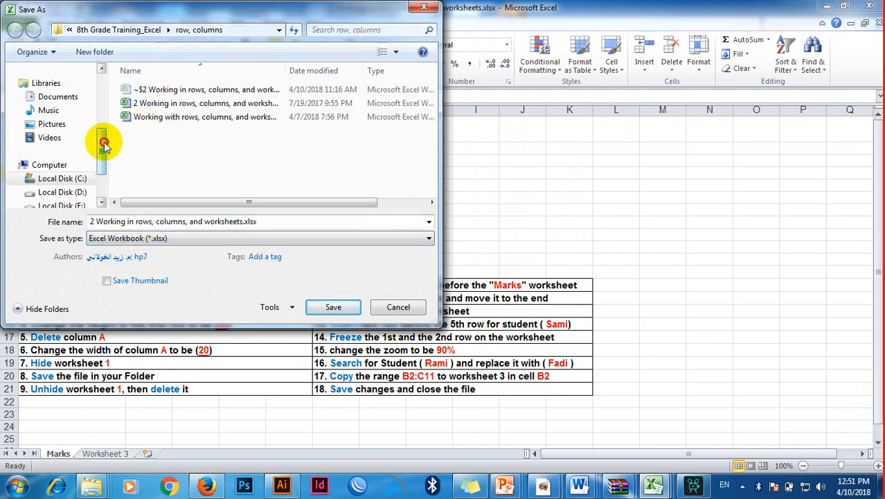
left_click_drag(102, 138, 104, 167)
left_click(76, 152)
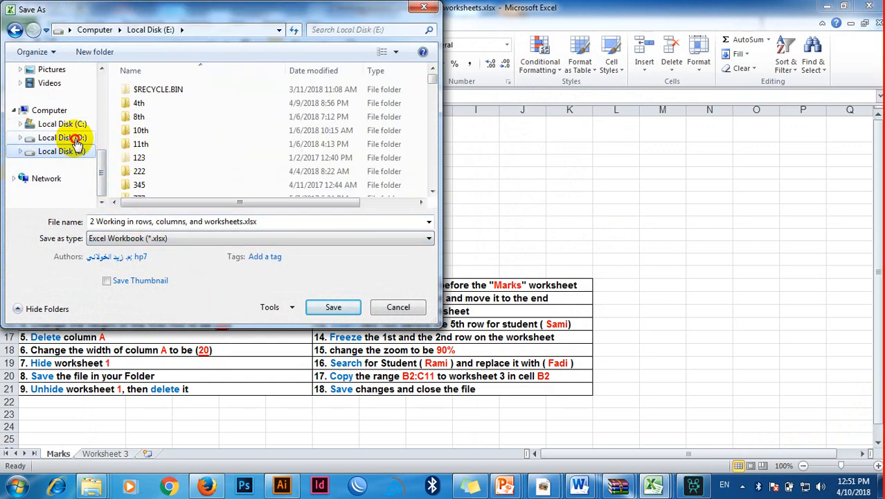
left_click(76, 138)
Step: Name the file "Class 8 exercise" and save it
left_click(189, 218)
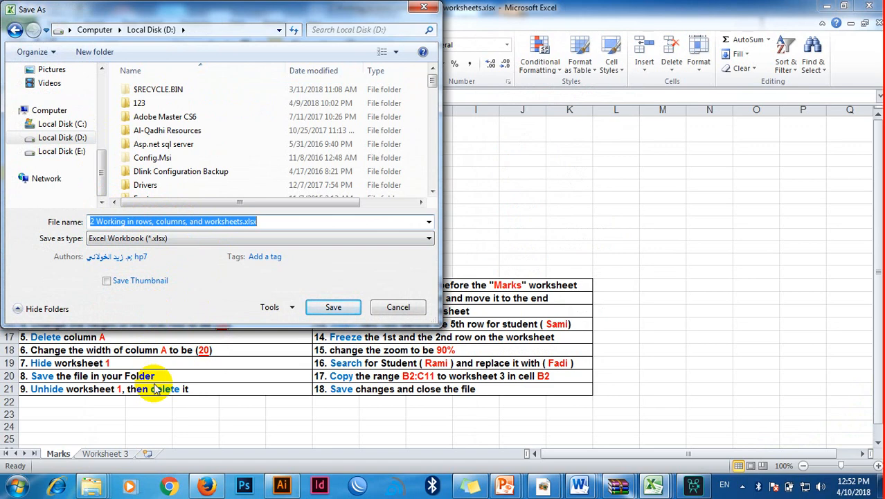
type("Class 89 ")
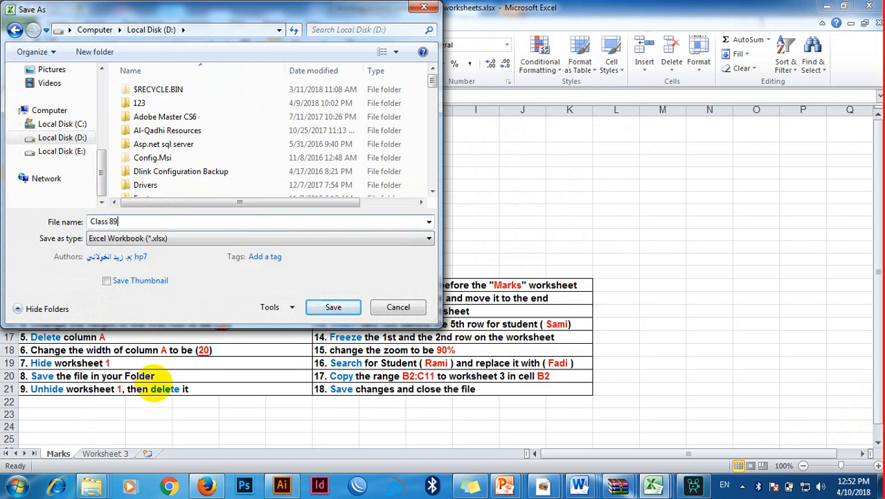
type("excerc")
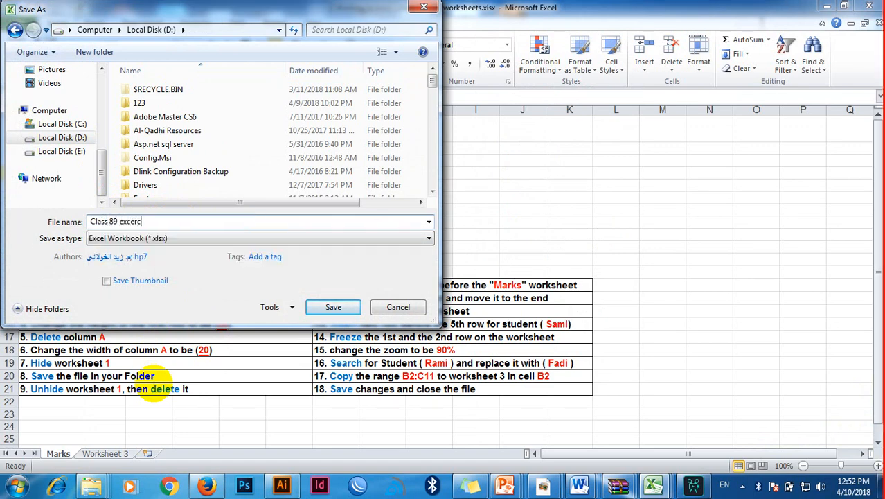
type("ercise")
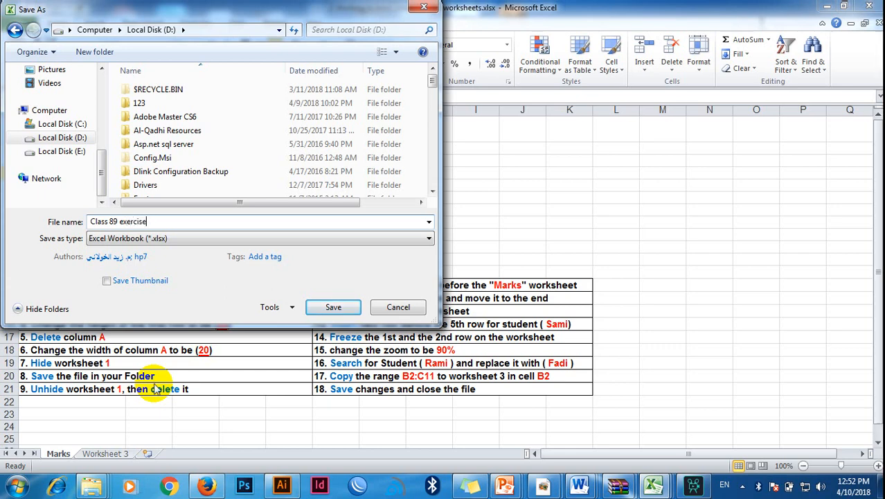
left_click(114, 221)
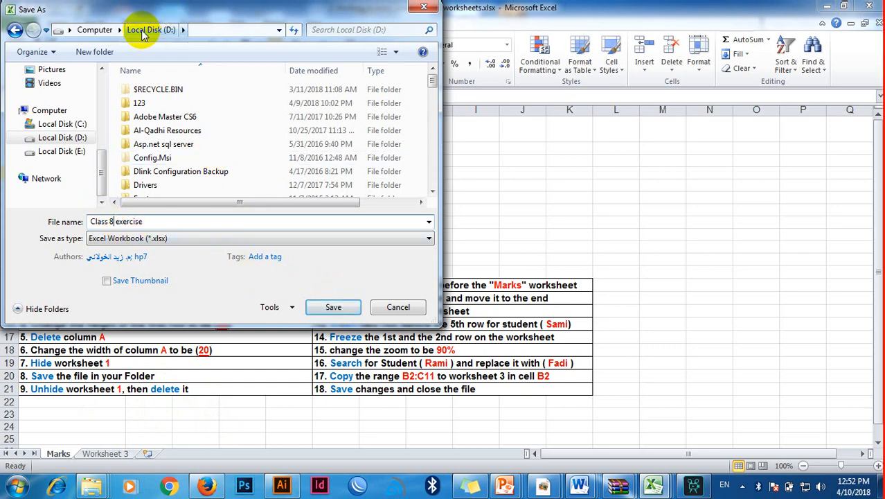
left_click(335, 304)
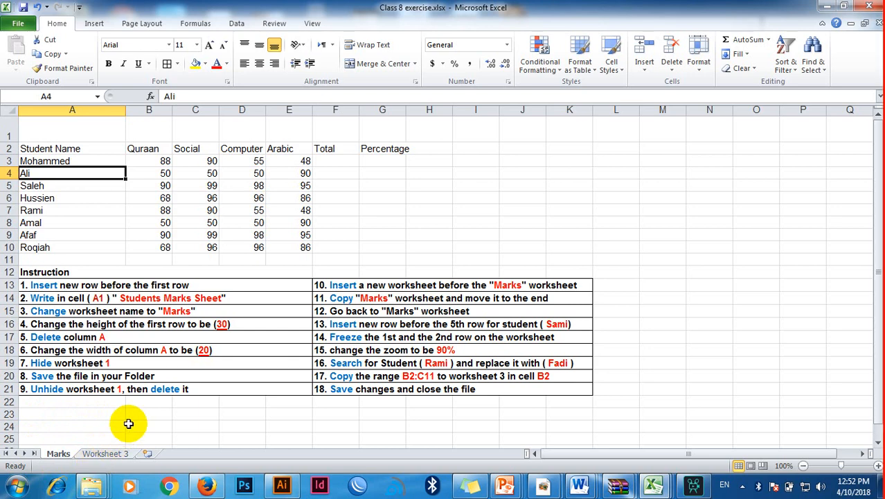
Step: Unhide the sheet named Worksheet 1, following the first part of instruction 9
right_click(61, 456)
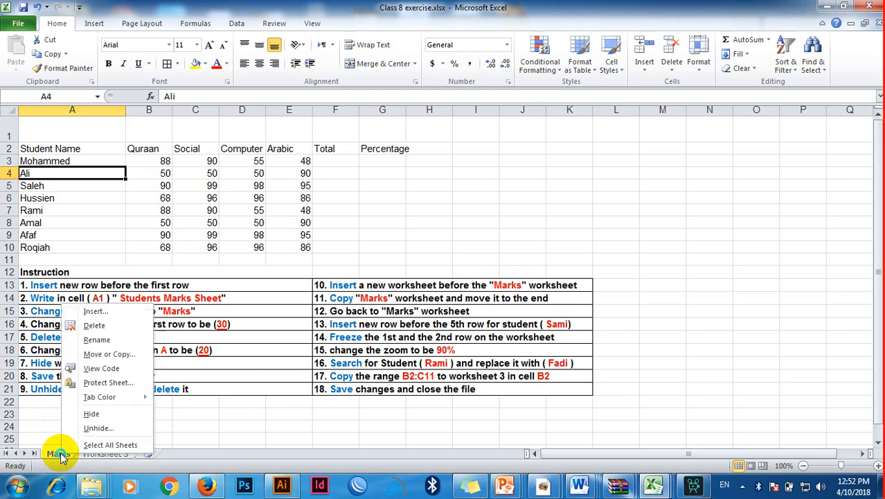
left_click(95, 429)
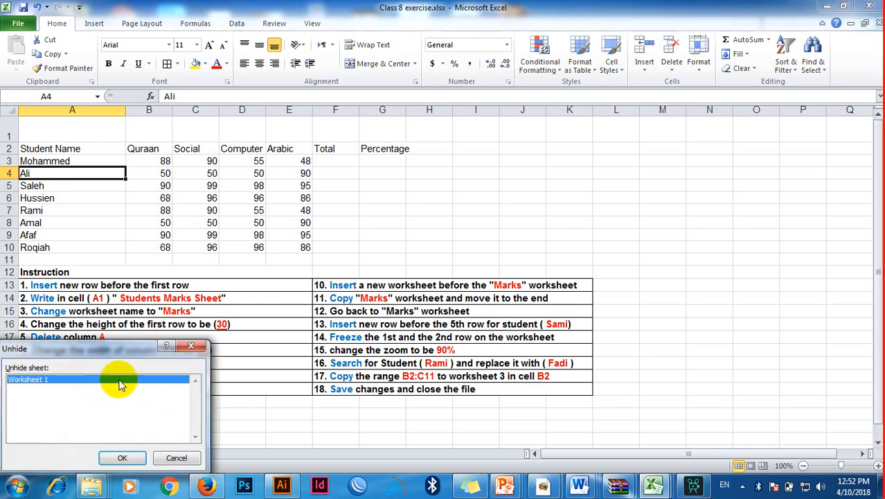
left_click_drag(121, 357, 242, 325)
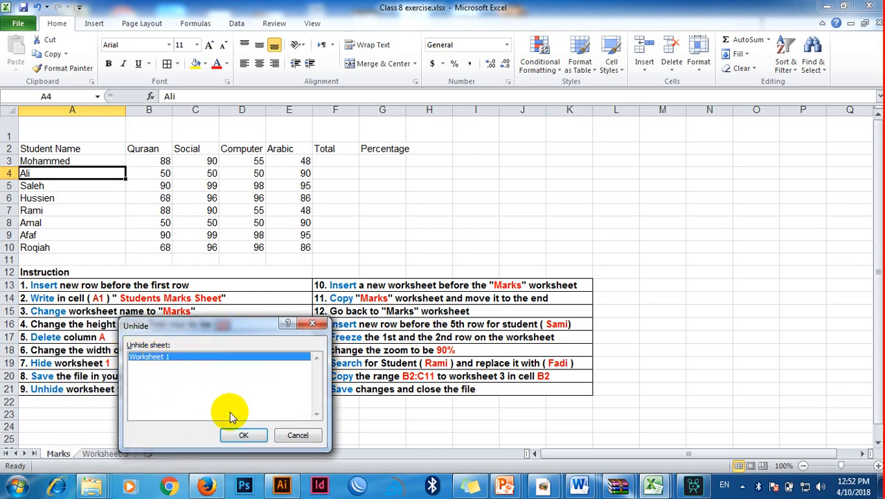
left_click(244, 435)
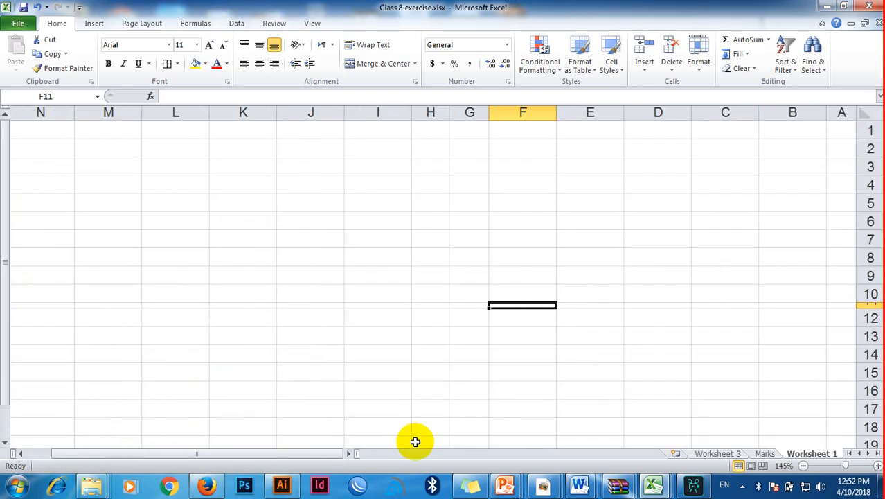
Step: Permanently delete the sheet named Worksheet 1 from the workbook, completing instruction 9
left_click(765, 453)
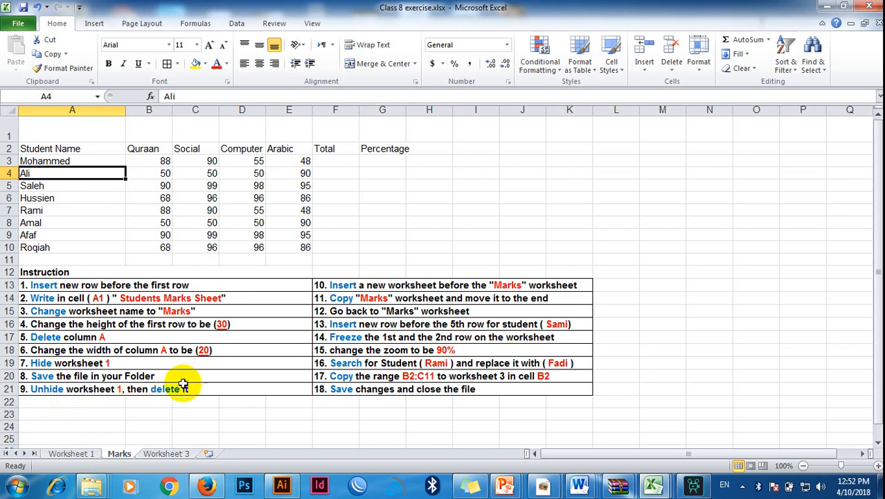
left_click(85, 457)
right_click(797, 452)
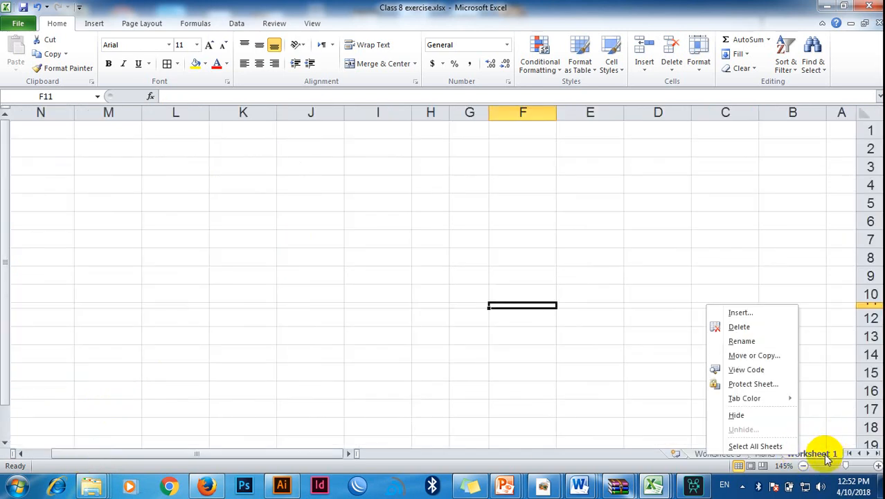
right_click(825, 457)
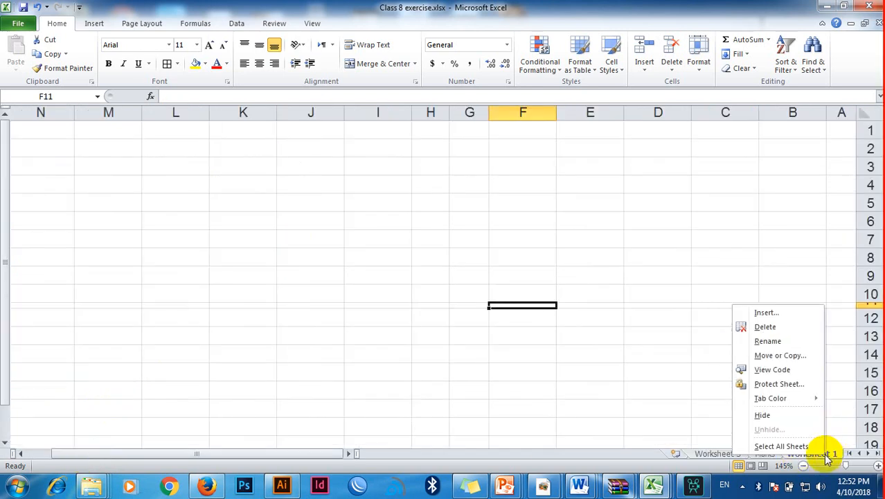
left_click(780, 329)
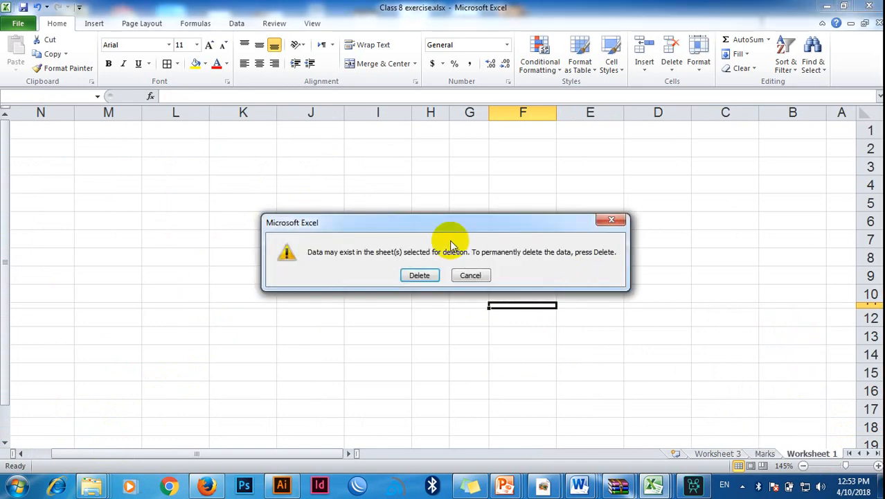
left_click(421, 275)
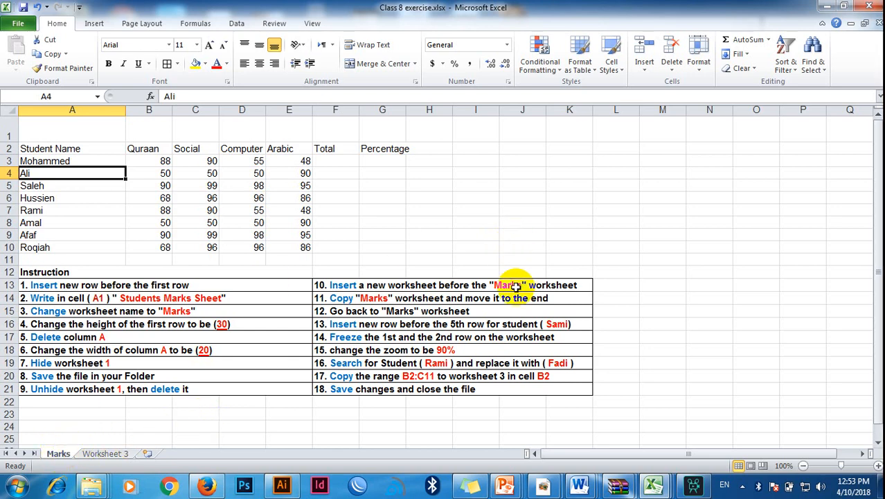
Step: Insert a new blank worksheet before the Marks worksheet, following instruction 10
right_click(56, 453)
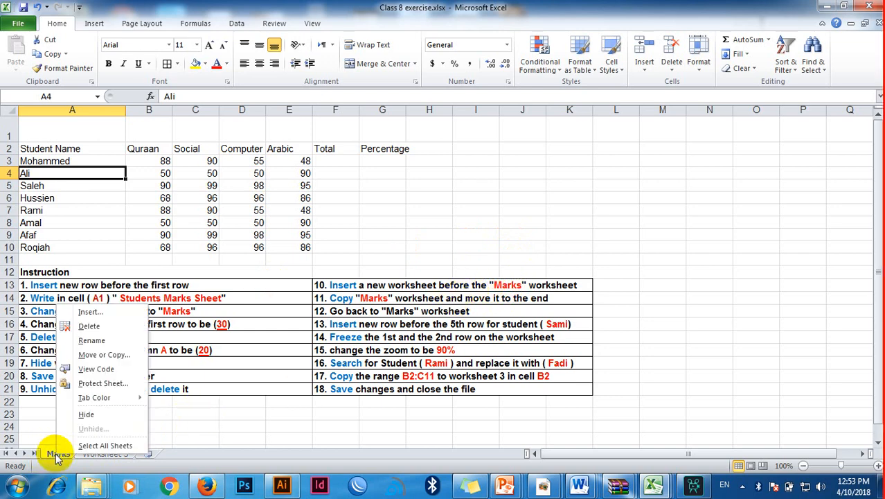
left_click(92, 313)
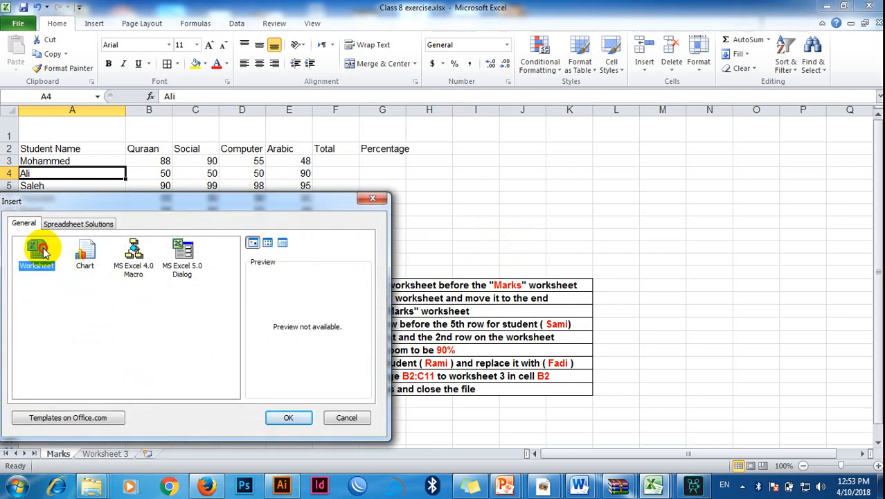
left_click(288, 418)
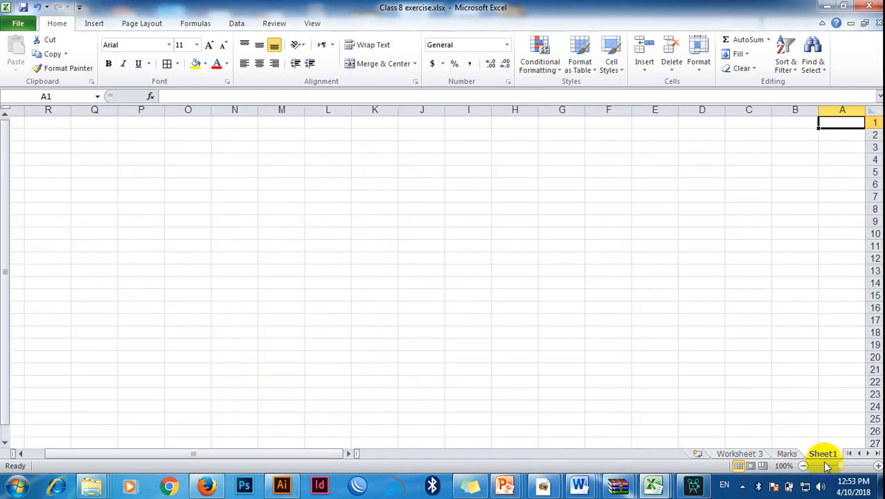
Step: Create a copy of the Marks worksheet and place it at the end of the workbook, following instruction 11
left_click(787, 453)
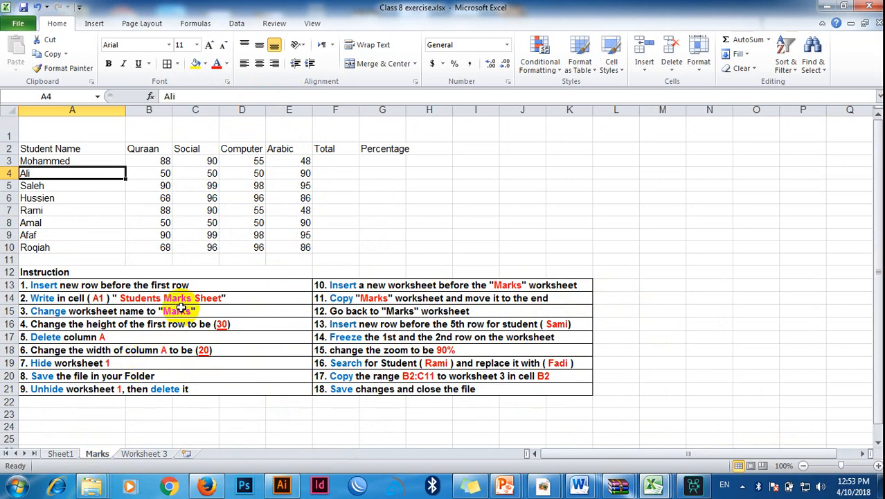
right_click(101, 461)
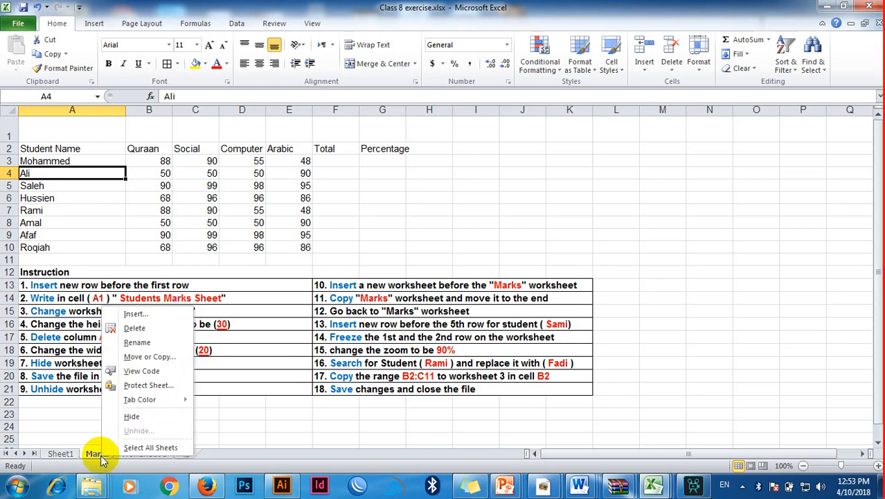
left_click(151, 357)
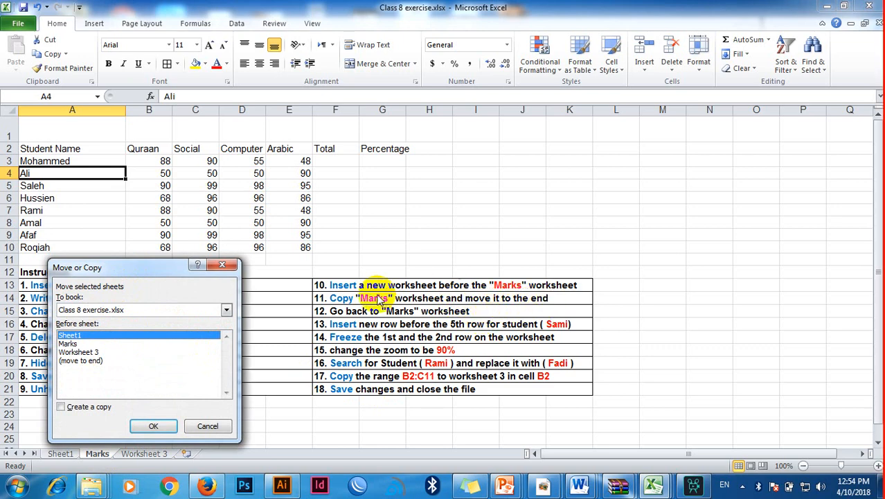
left_click(78, 361)
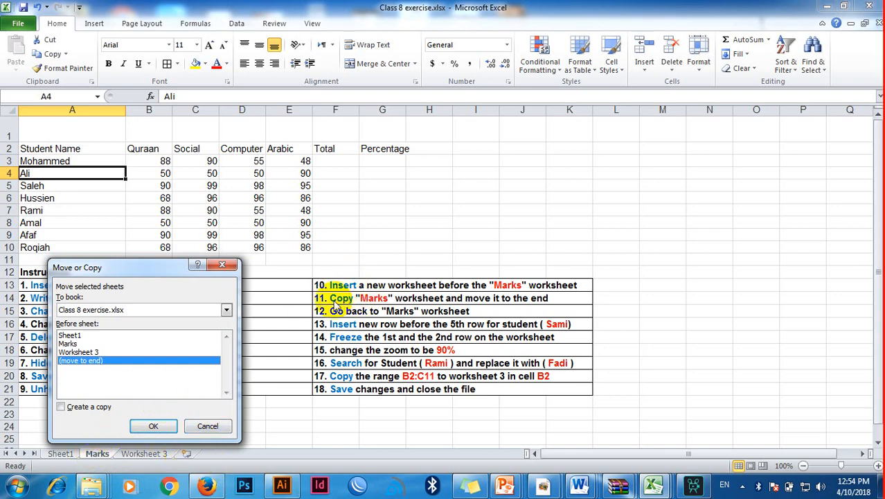
left_click(75, 408)
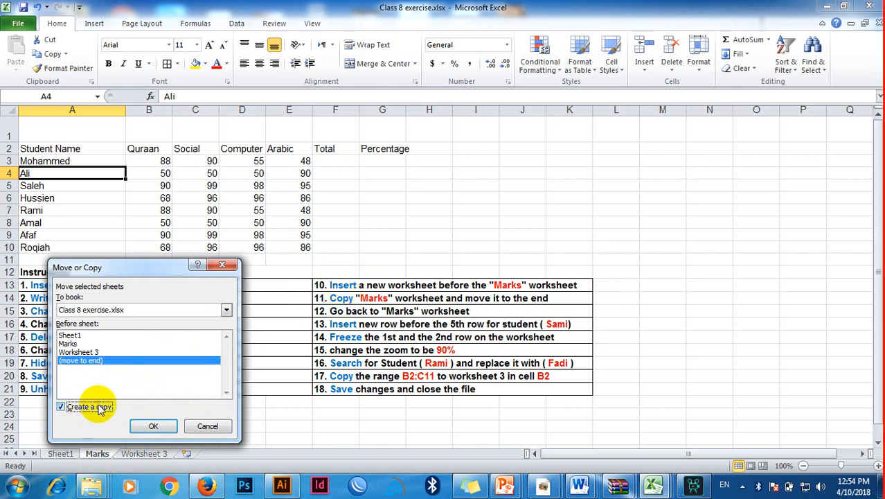
left_click(153, 426)
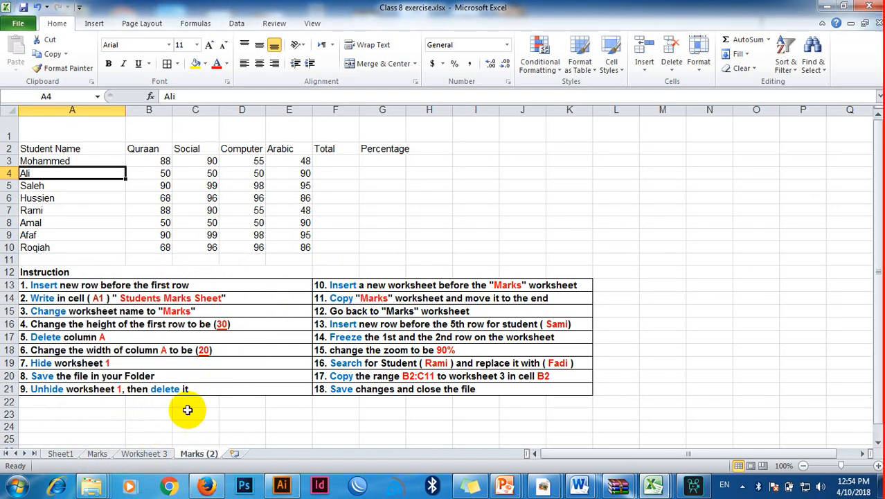
Step: Compare the original Marks worksheet with its copy and go back to the original, following instruction 12
left_click(100, 454)
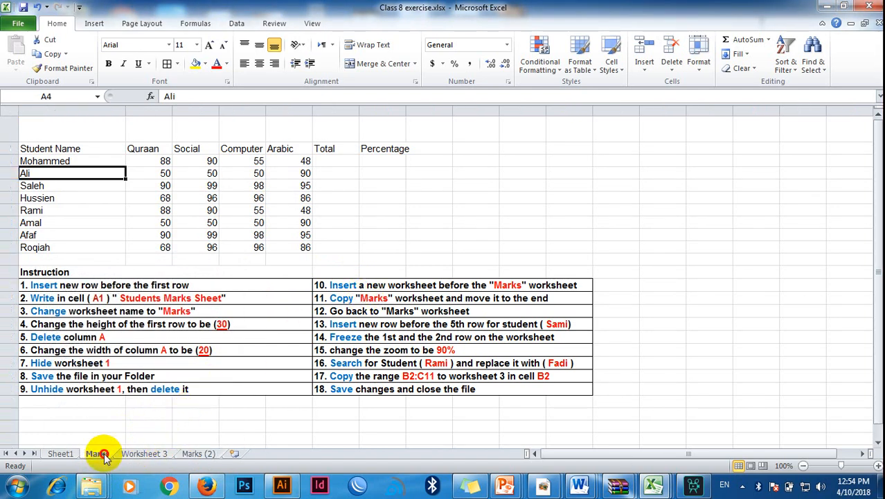
left_click(191, 454)
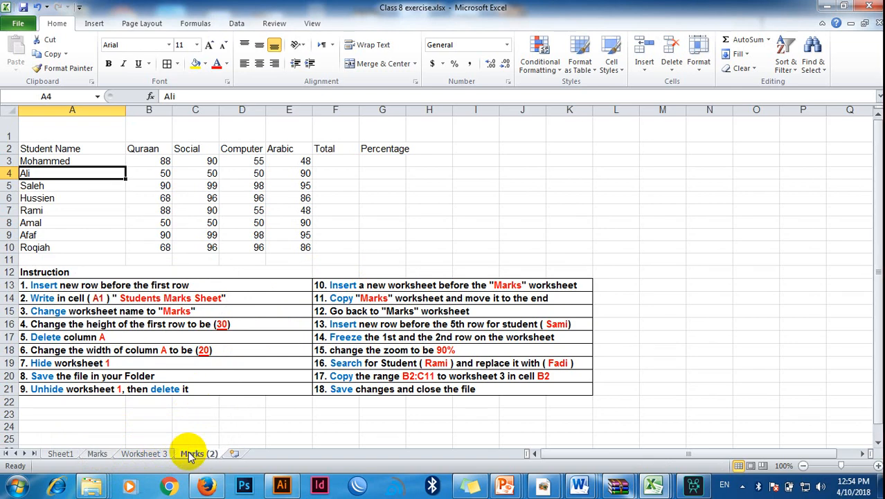
left_click(98, 454)
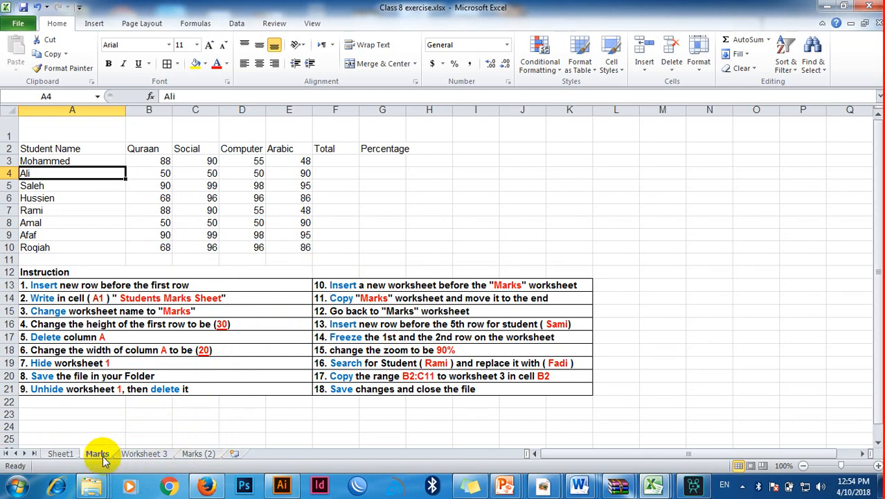
left_click(368, 312)
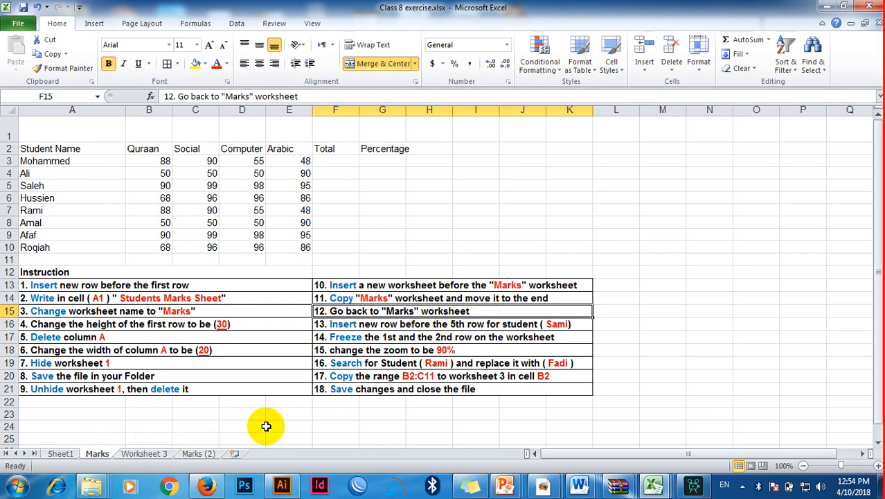
left_click(202, 453)
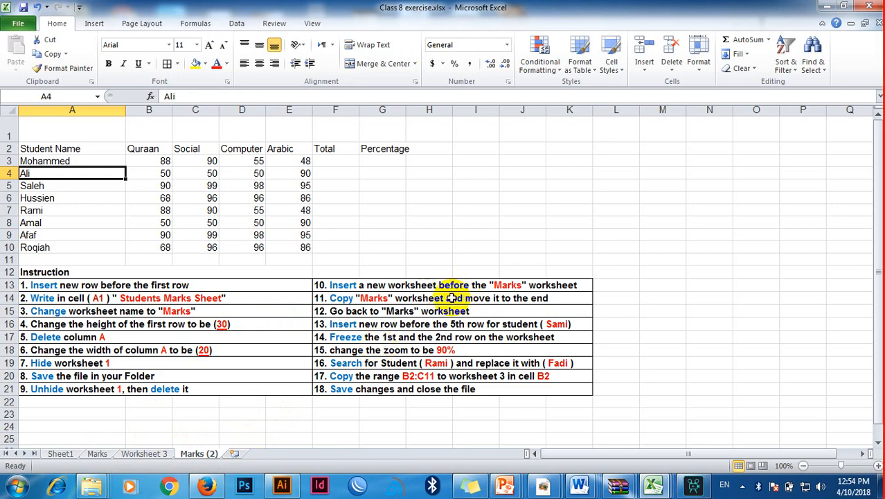
left_click(104, 455)
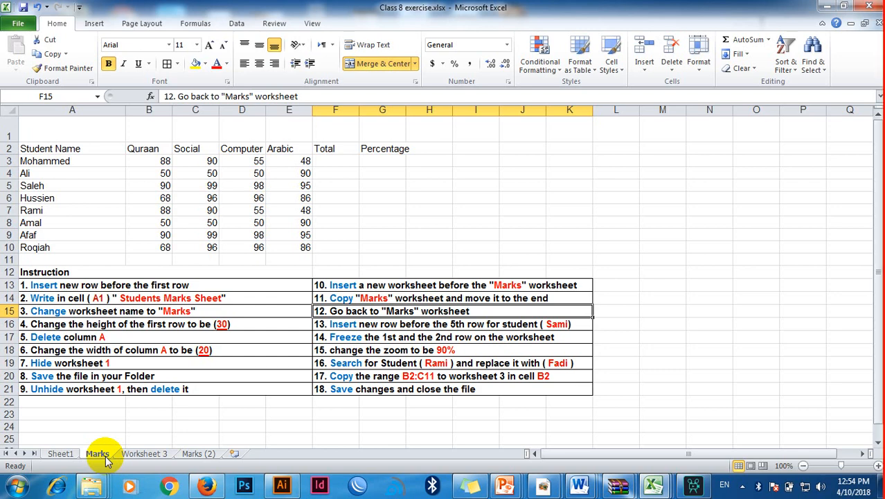
Step: Insert a new row before row 5 of the marks table and enter the student name from instruction 13 in A5
left_click(7, 186)
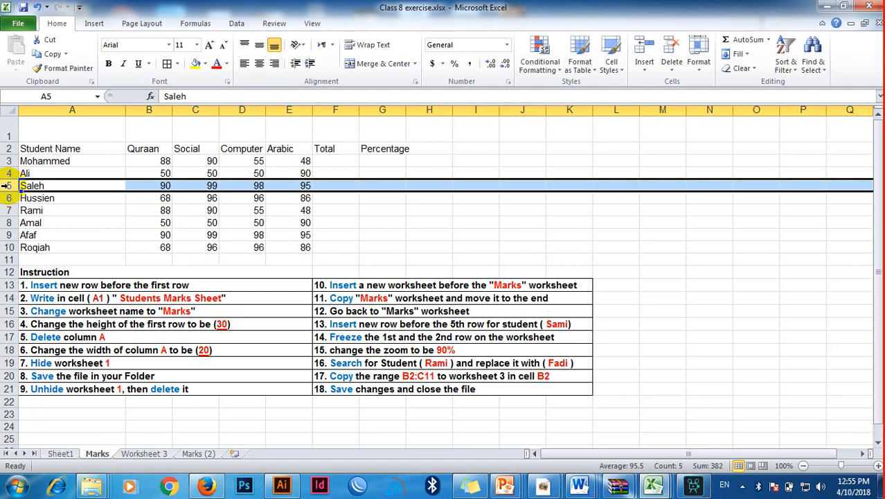
right_click(7, 185)
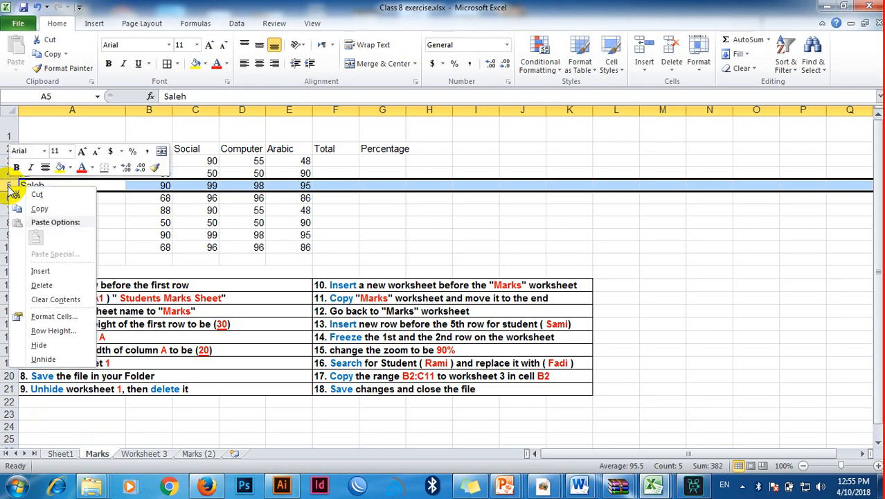
left_click(40, 272)
left_click(60, 184)
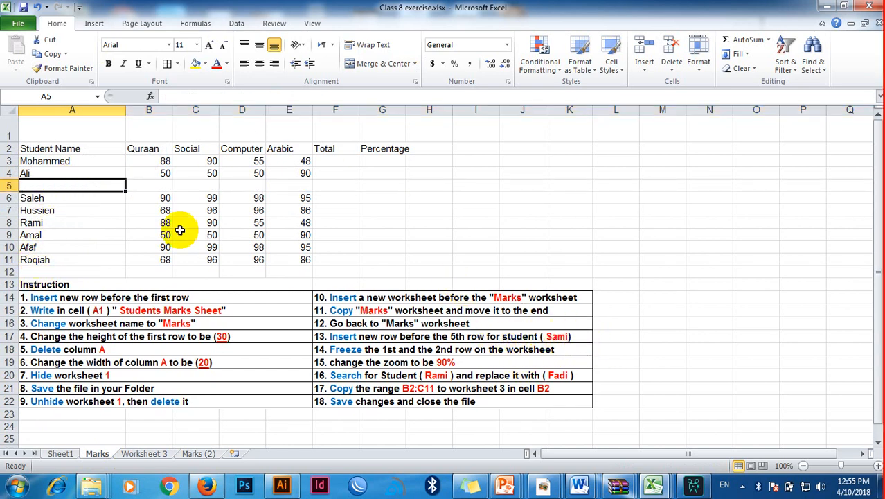
type("Sami")
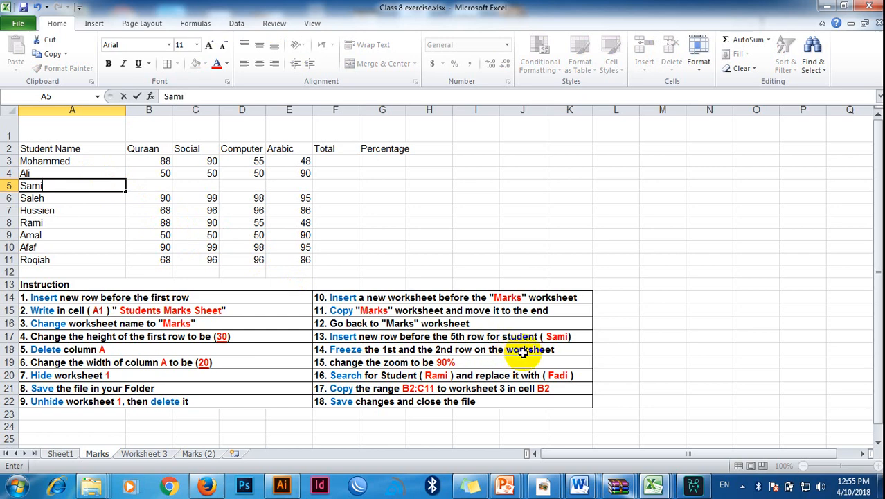
Step: Correct the wording of instruction 14 so that "row" reads "rows"
double_click(471, 351)
type("s")
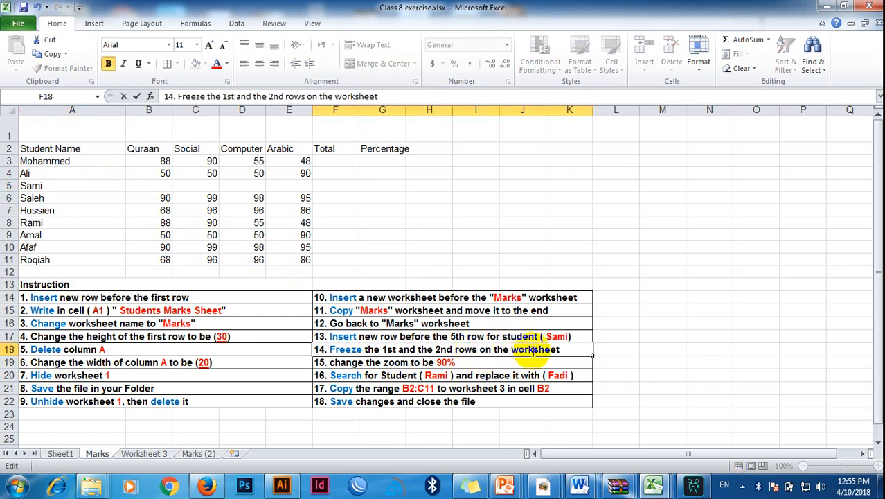
left_click(538, 373)
left_click(548, 350)
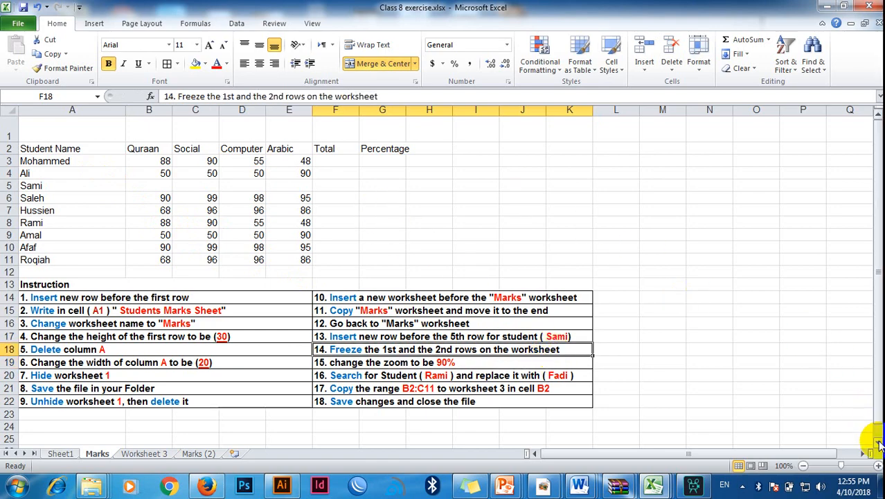
Step: Freeze the first two rows of the Marks worksheet with Freeze Panes set from cell A3, following instruction 14
left_click_drag(877, 444, 877, 443)
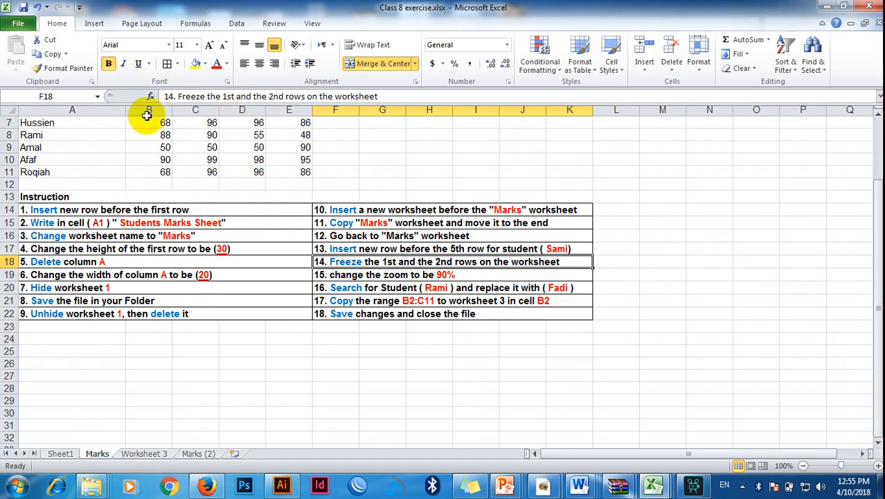
left_click(168, 158)
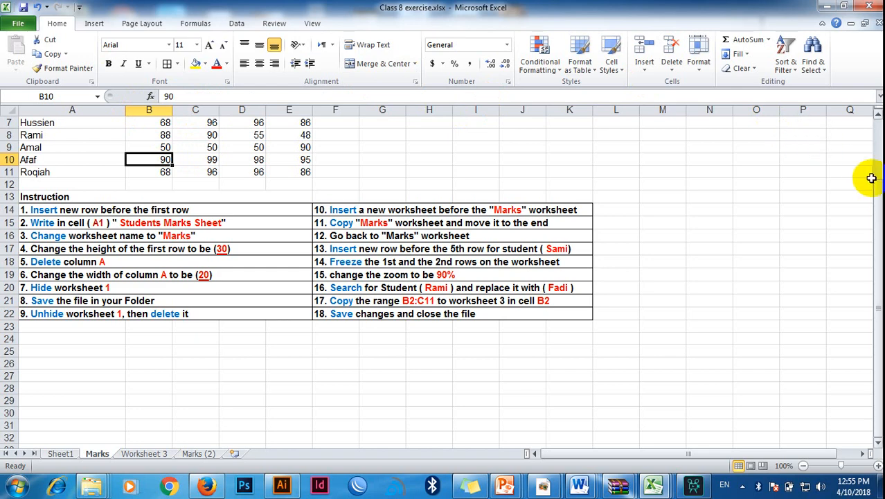
left_click_drag(877, 186, 878, 118)
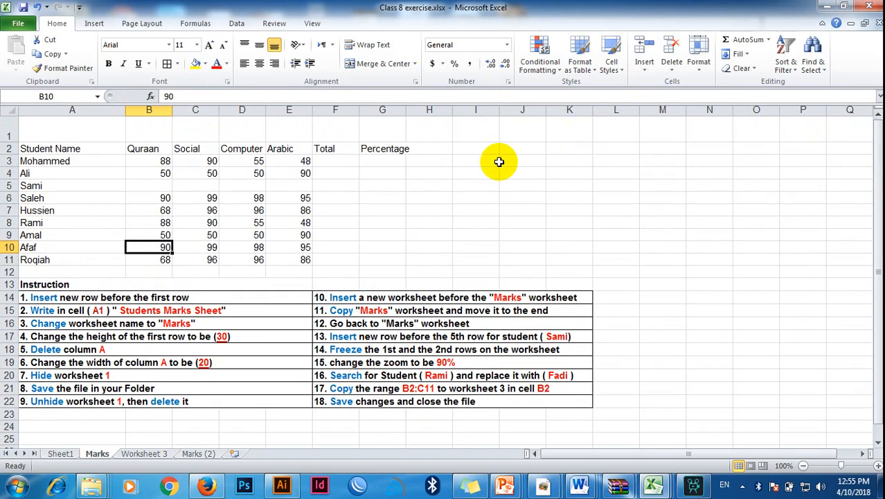
left_click(86, 160)
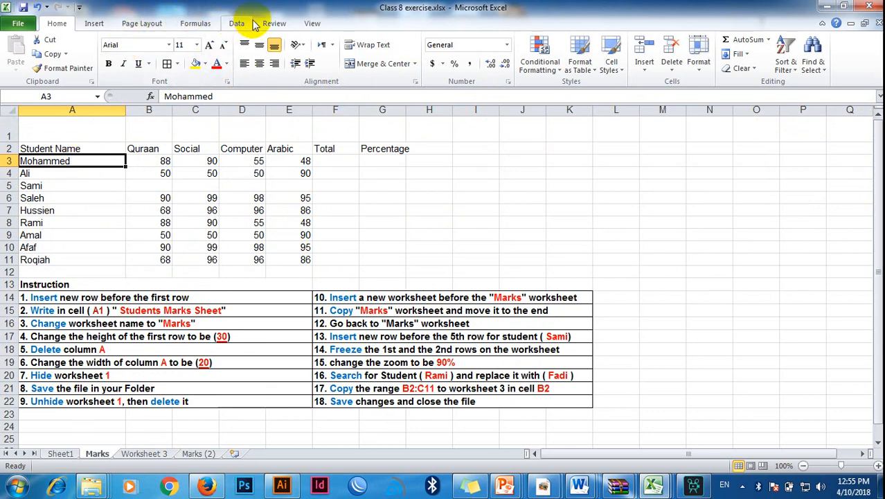
left_click(312, 24)
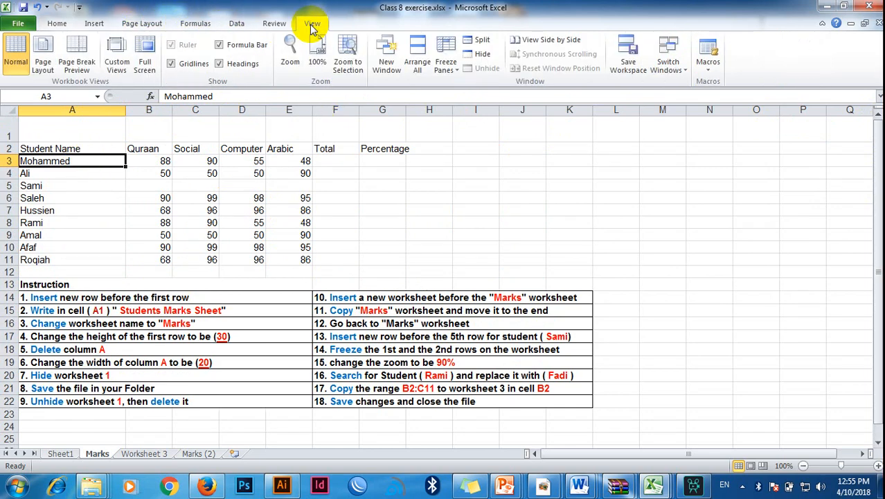
left_click(449, 59)
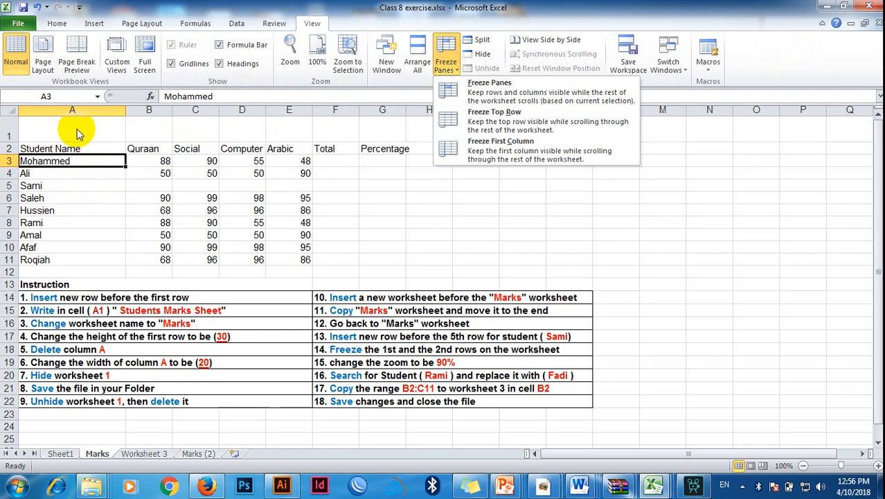
left_click(489, 94)
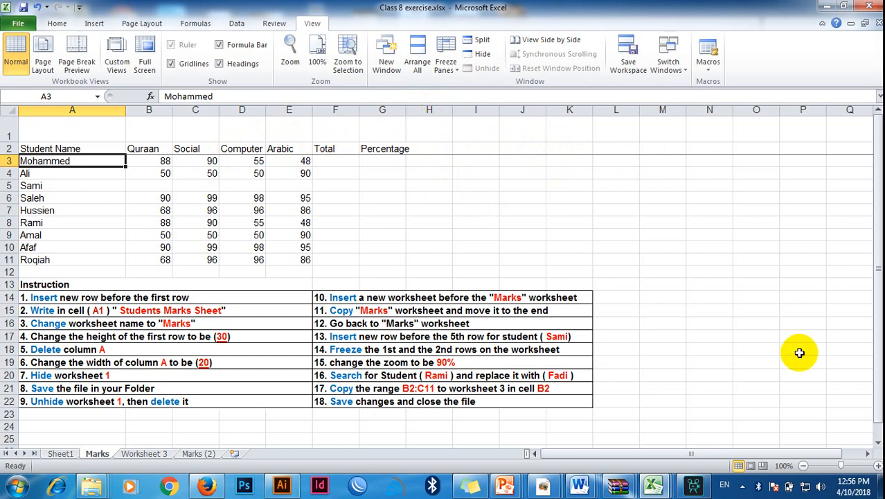
Step: Check that rows 1 and 2 stay in place while going down and back up the Marks worksheet
left_click(877, 443)
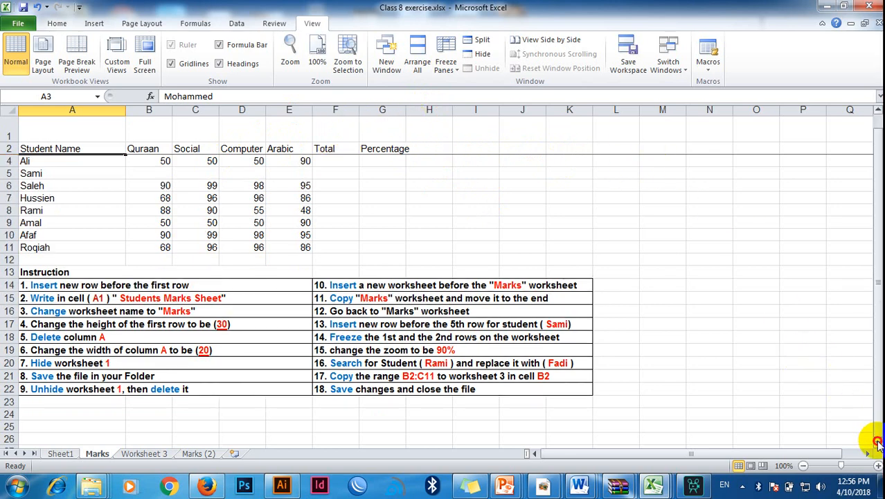
left_click(876, 443)
left_click(877, 443)
left_click(877, 443)
left_click(877, 443)
left_click(877, 443)
left_click(877, 443)
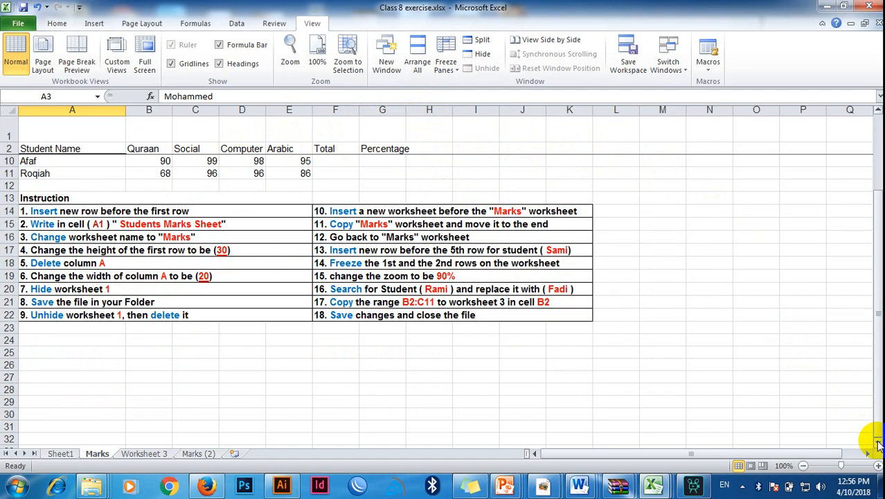
left_click(876, 443)
left_click(876, 443)
left_click(877, 444)
left_click(877, 444)
left_click(877, 443)
left_click(876, 444)
left_click(877, 443)
left_click(877, 444)
left_click(877, 443)
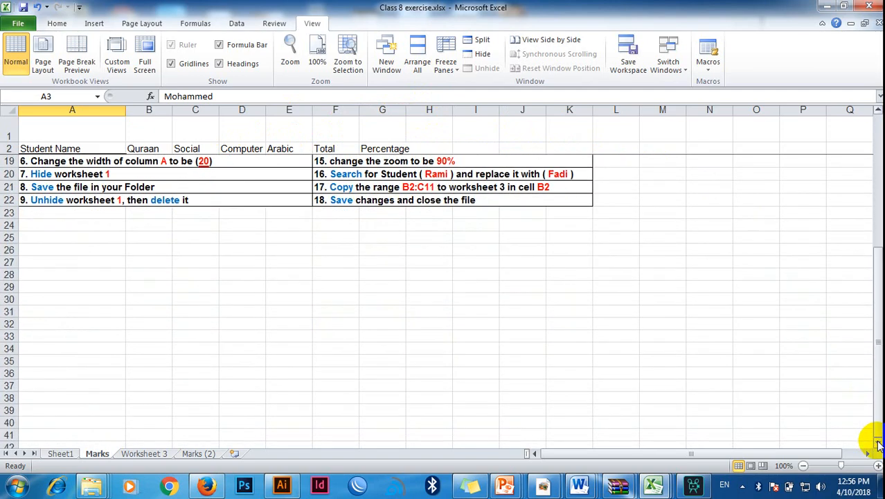
left_click(877, 113)
left_click(878, 113)
left_click(877, 113)
left_click(877, 113)
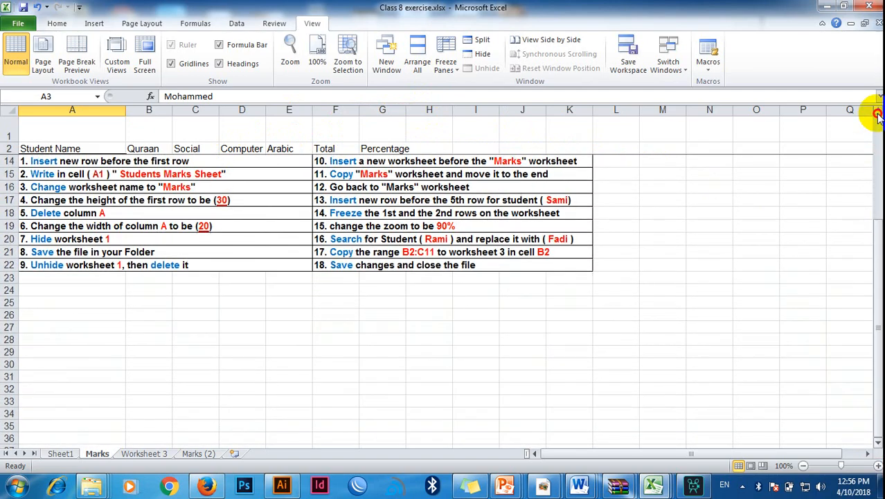
left_click(878, 113)
left_click(877, 113)
left_click(878, 113)
left_click(877, 112)
left_click(878, 113)
left_click(877, 113)
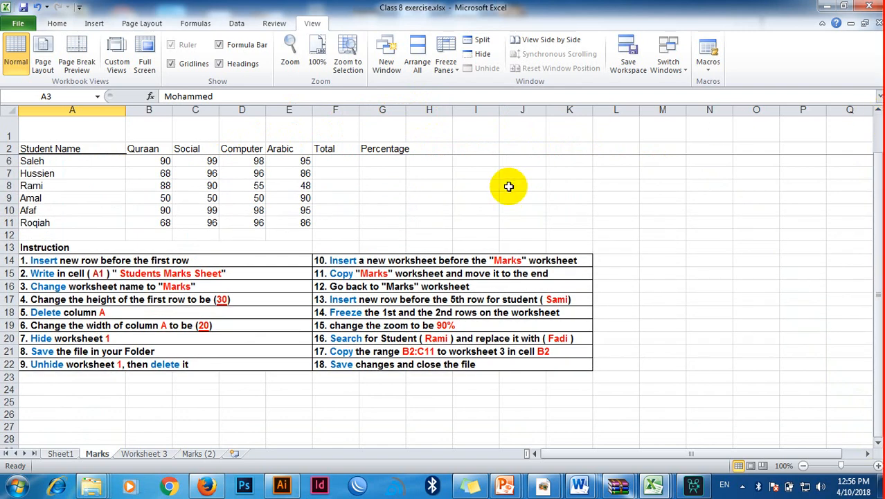
Step: Set the Marks worksheet's zoom to a custom 90%, following instruction 15
left_click(359, 323)
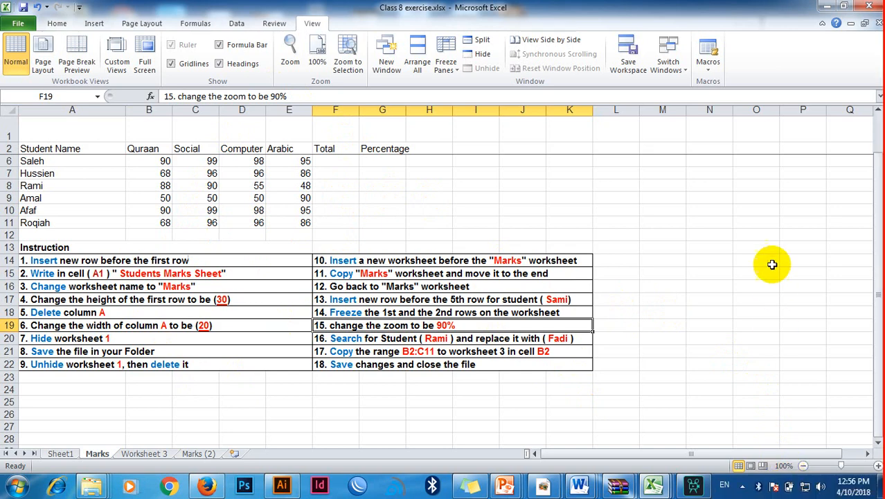
left_click(783, 467)
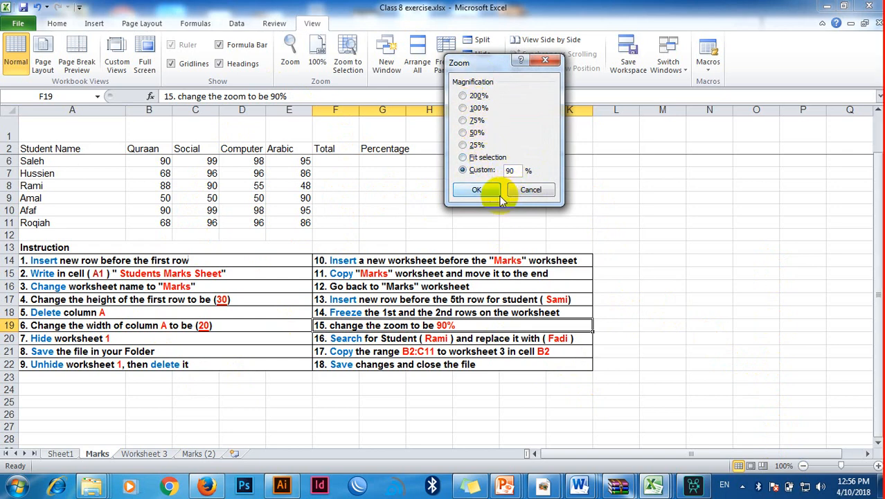
left_click(478, 194)
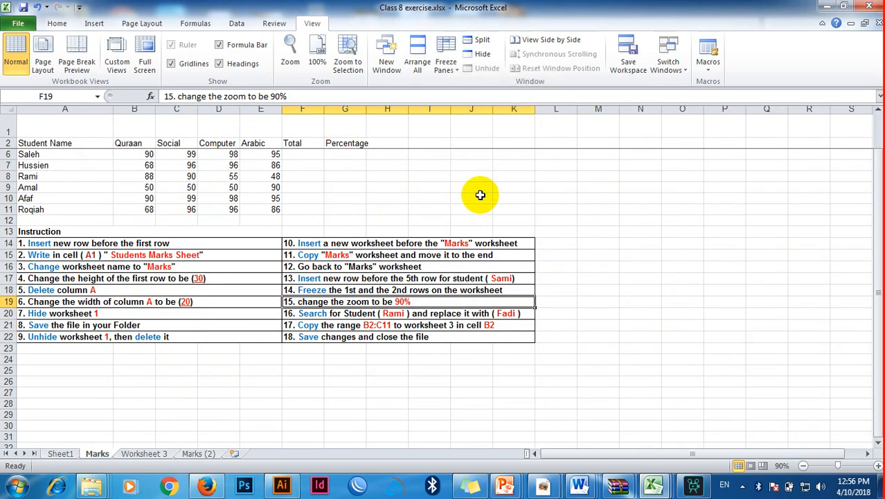
Step: Set up Find and Replace with the student's name to find and the replacement name given in instruction 16
left_click(343, 313)
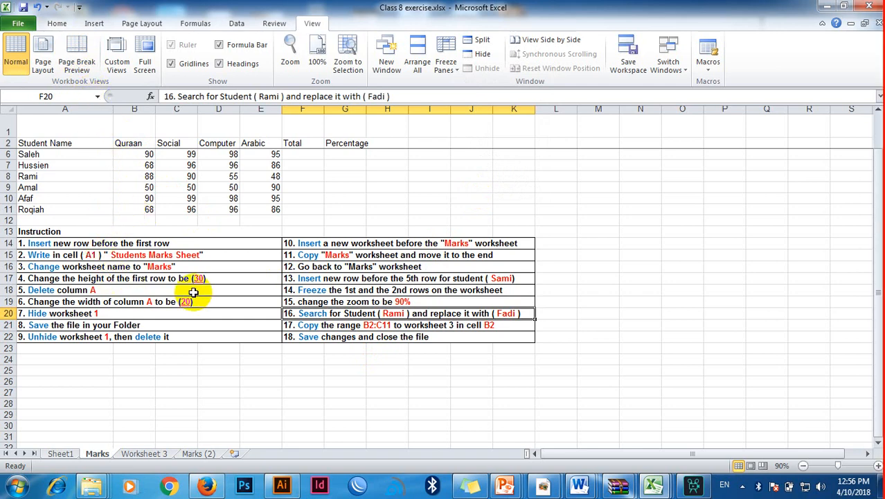
left_click(56, 22)
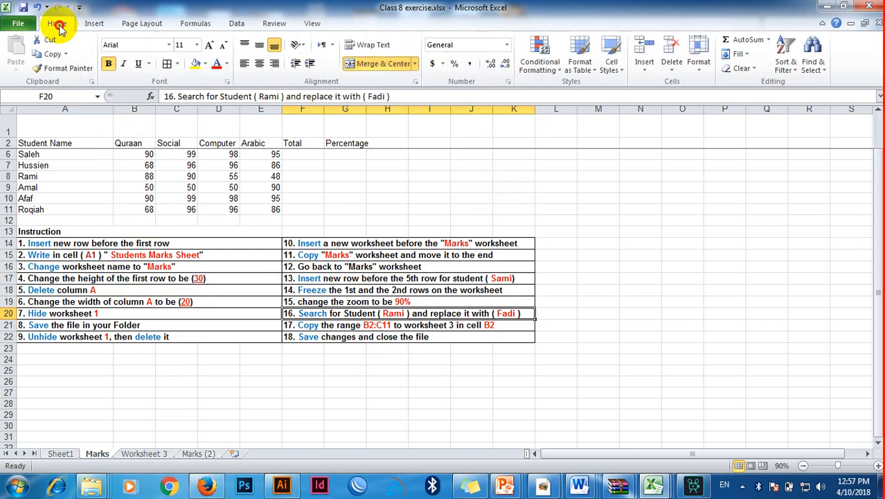
left_click(813, 66)
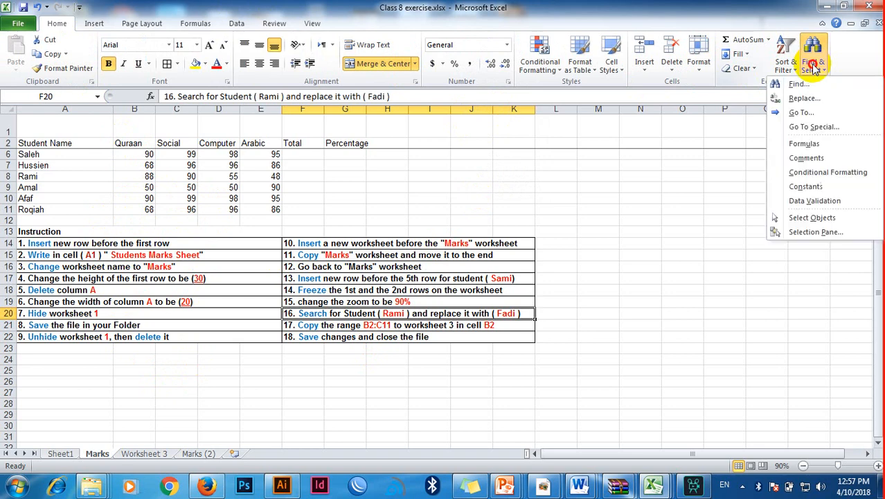
left_click(803, 97)
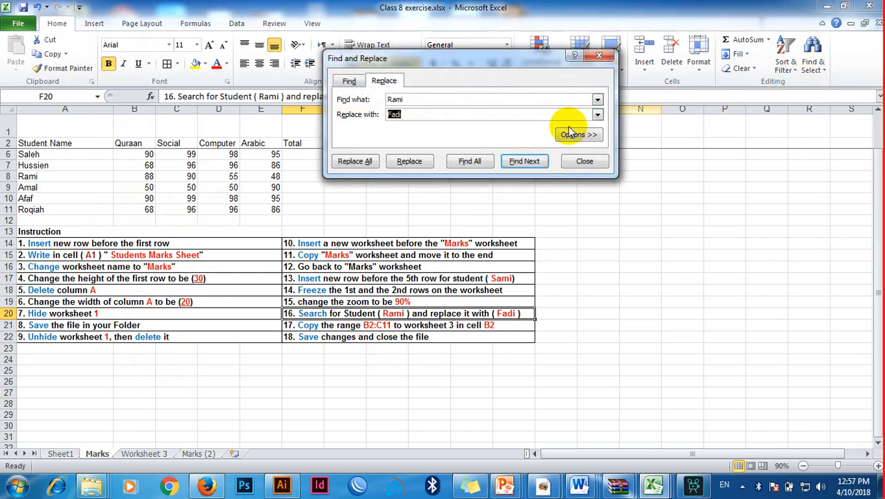
left_click(348, 81)
left_click(383, 81)
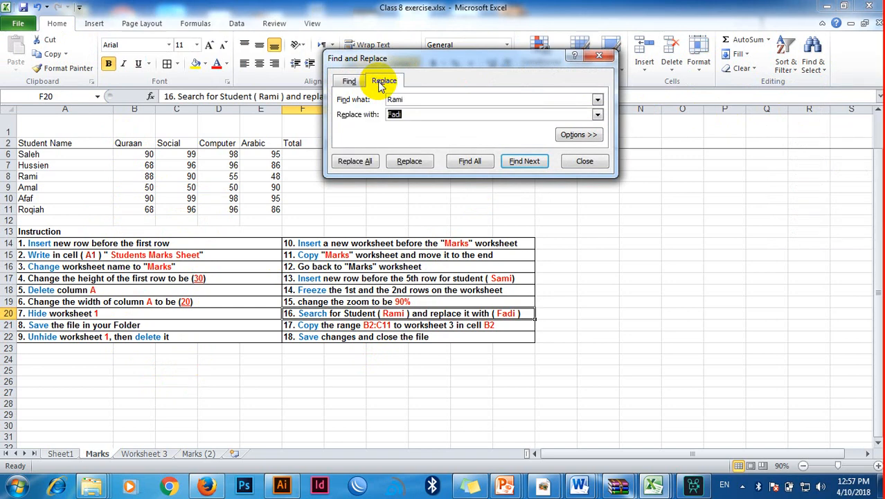
left_click(416, 99)
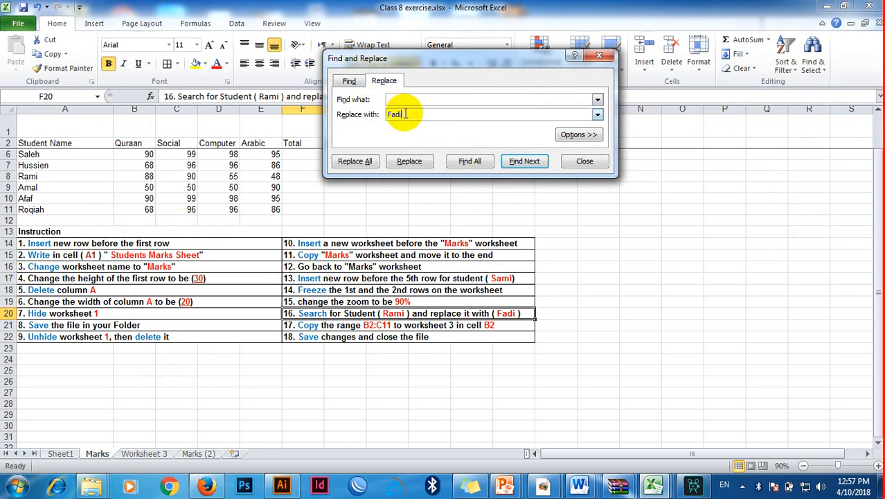
key("BackSpace")
key("BackSpace")
key("BackSpace")
key("BackSpace")
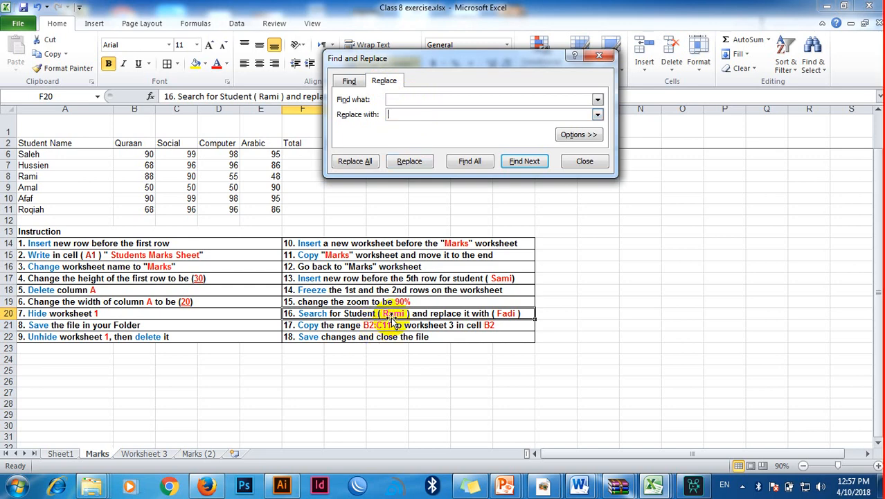
left_click(392, 99)
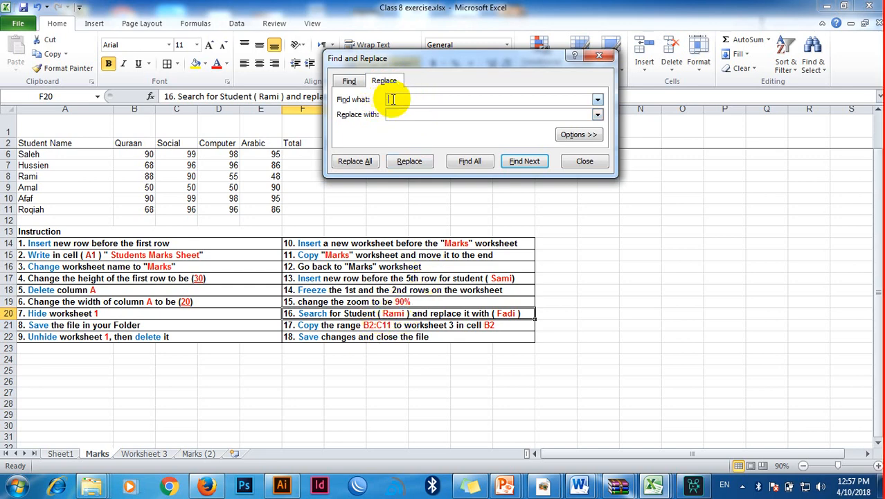
type("Rami")
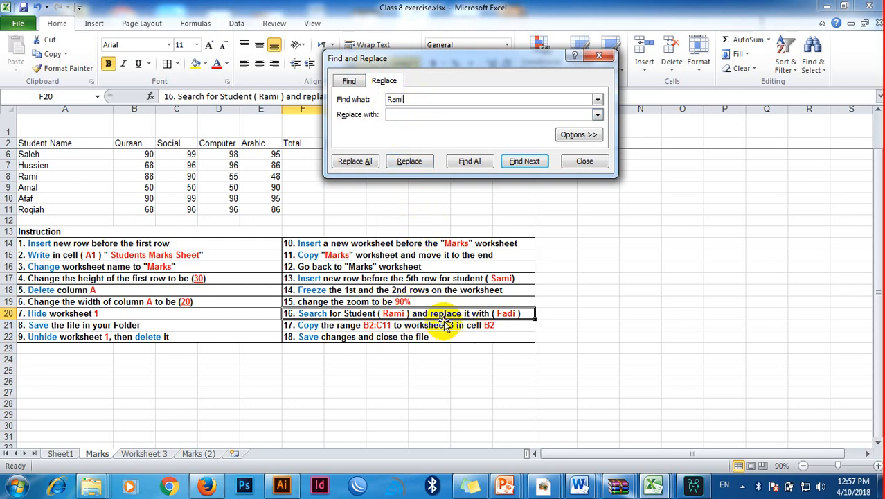
left_click(414, 115)
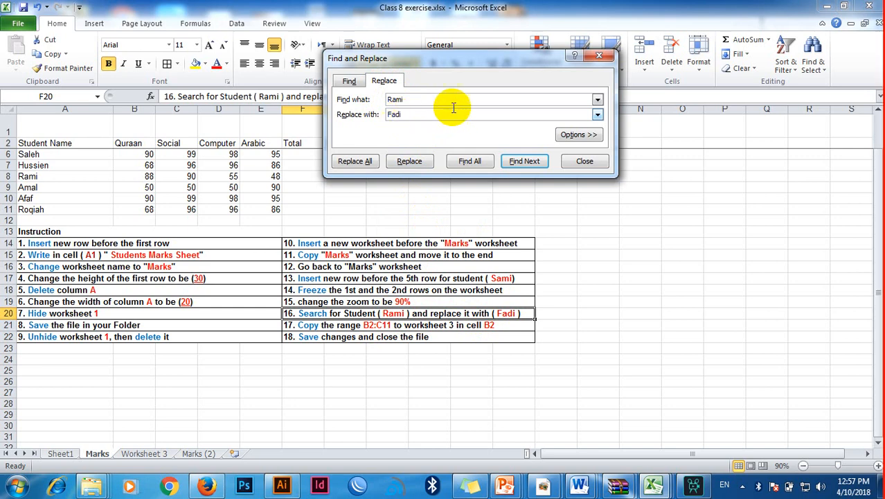
Step: Find the student's name in A8, replace that occurrence with the new name, and close Find and Replace
left_click(525, 161)
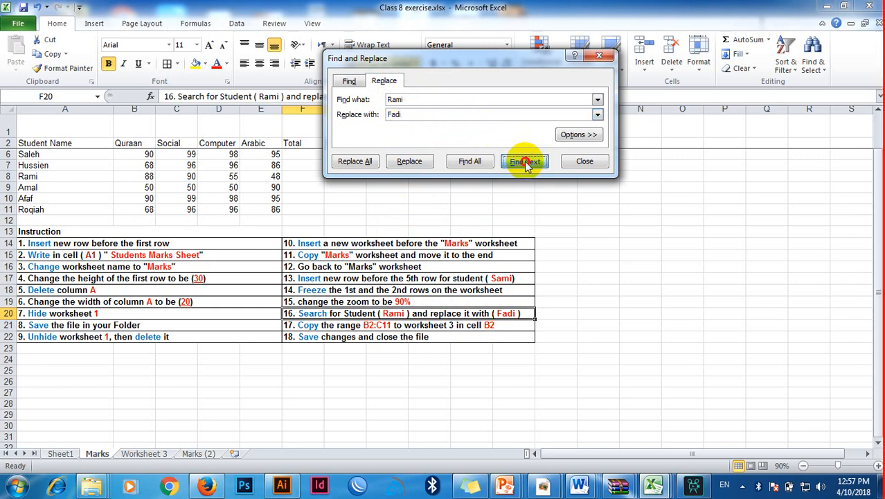
left_click(54, 176)
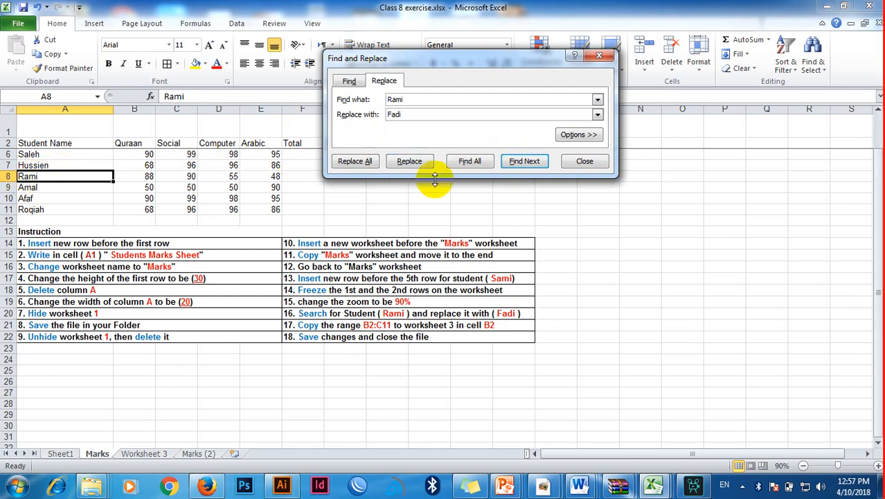
left_click(410, 162)
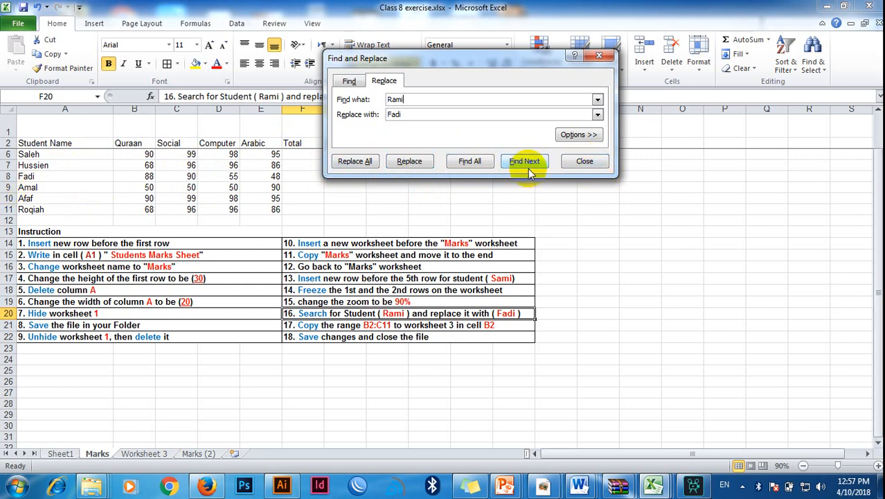
left_click(586, 161)
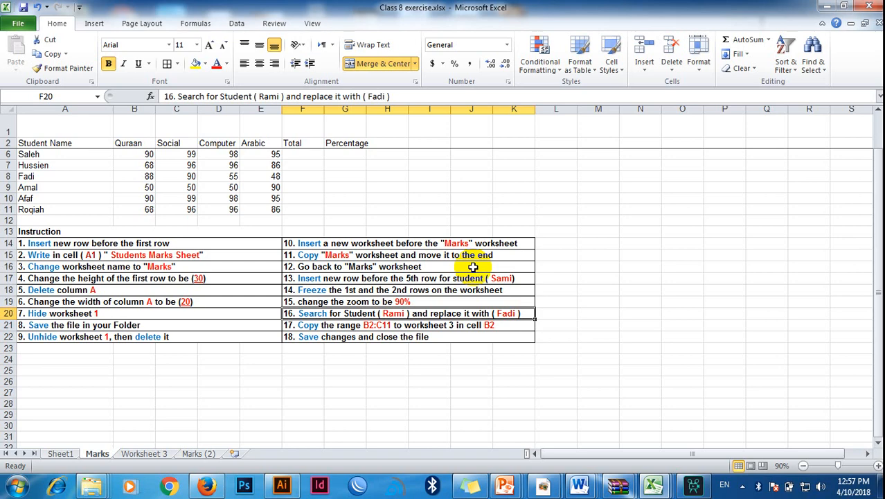
Step: Copy the range B2:C11 with the Quraan and Social marks on the Marks worksheet, following instruction 17
left_click_drag(876, 215, 871, 167)
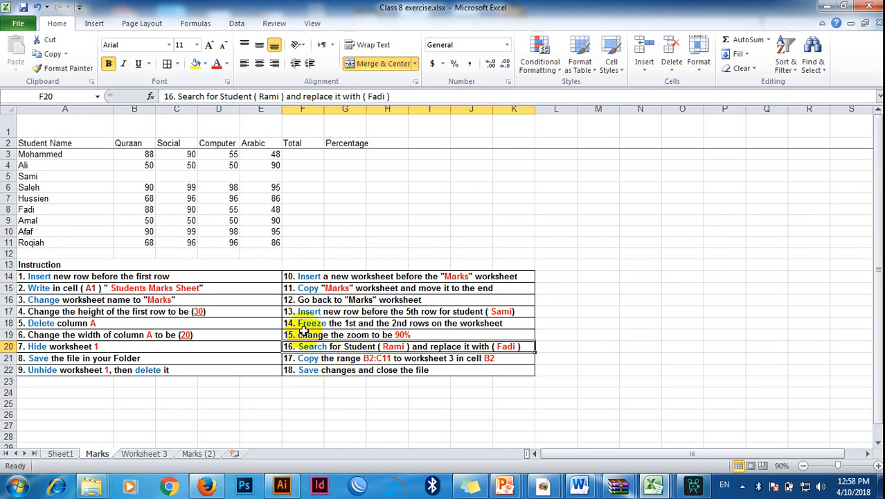
left_click(142, 144)
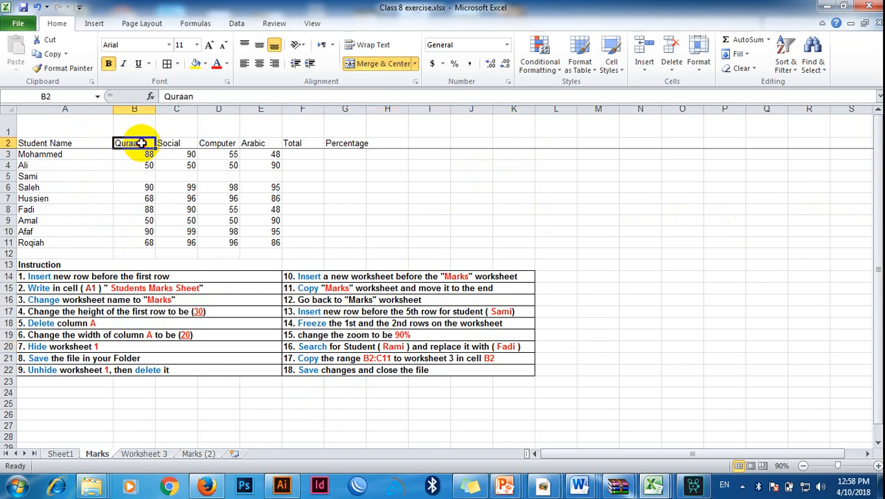
left_click_drag(141, 143, 176, 241)
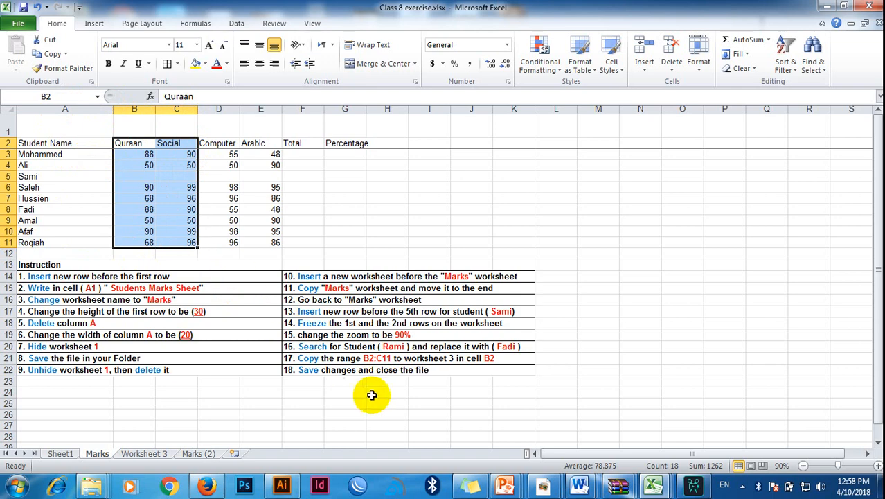
right_click(181, 208)
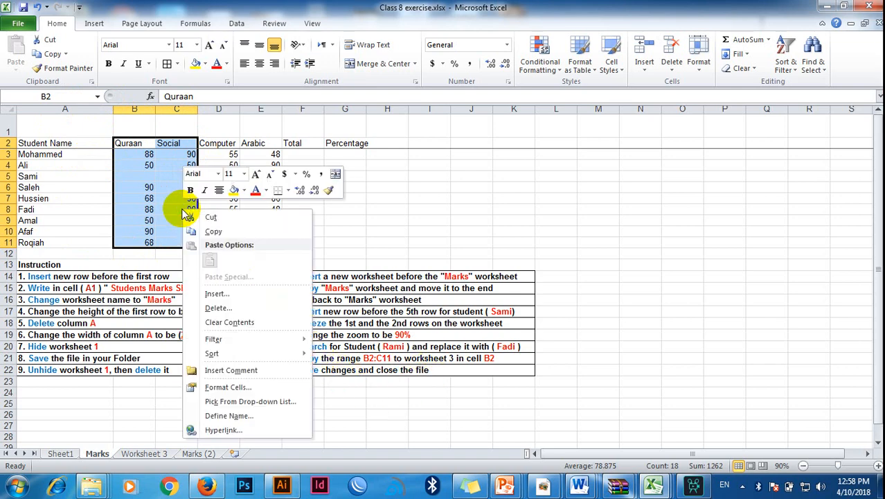
left_click(220, 232)
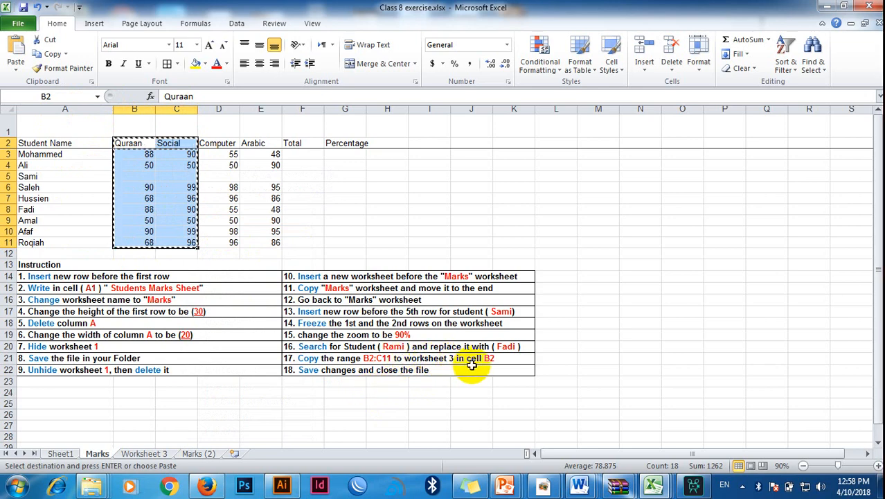
Step: Paste the copied marks into Worksheet 3 starting at cell B2
left_click(146, 454)
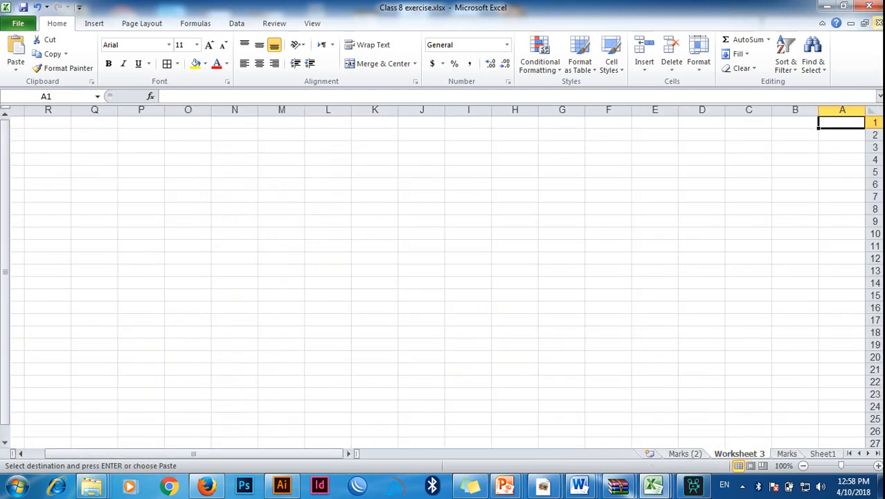
left_click(804, 137)
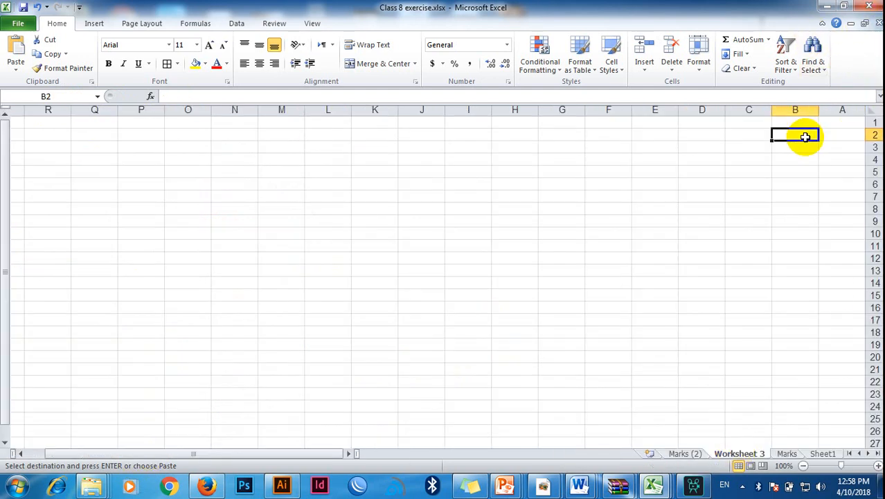
right_click(800, 133)
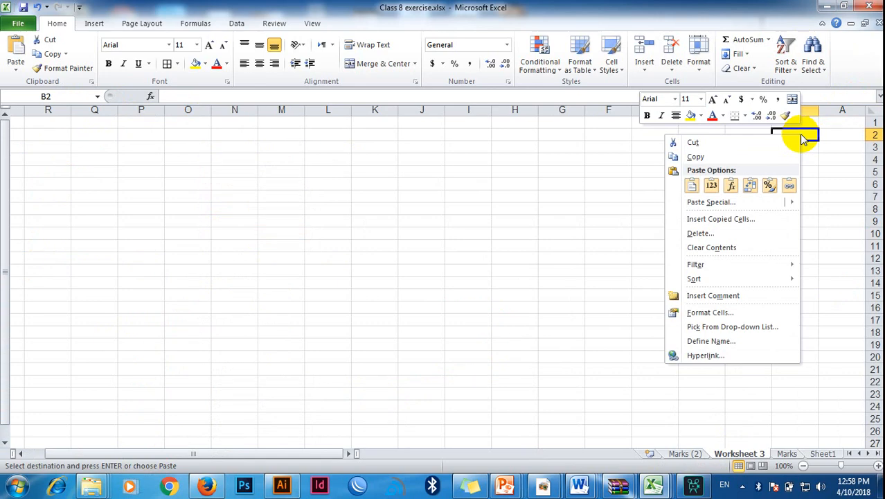
left_click(692, 186)
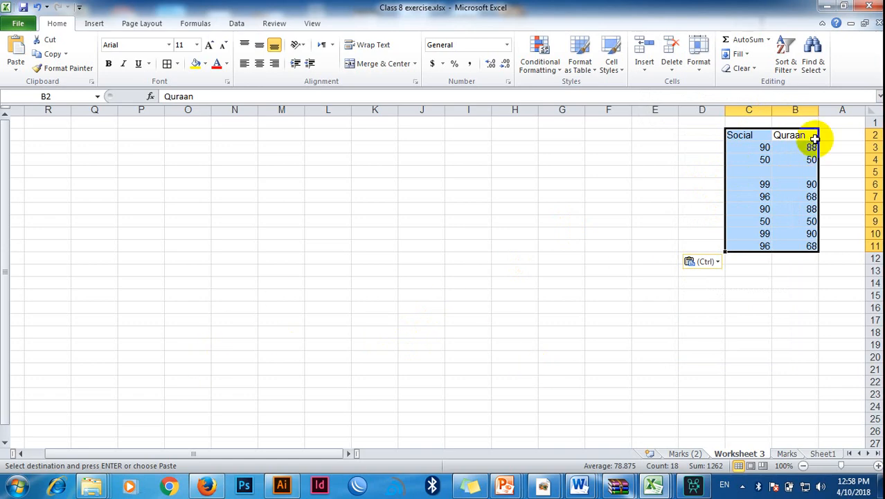
Step: Return to the Marks worksheet, save and close the Class 8 exercise workbook per instruction 18, and minimize the remaining Formulas Concepts window
left_click(787, 453)
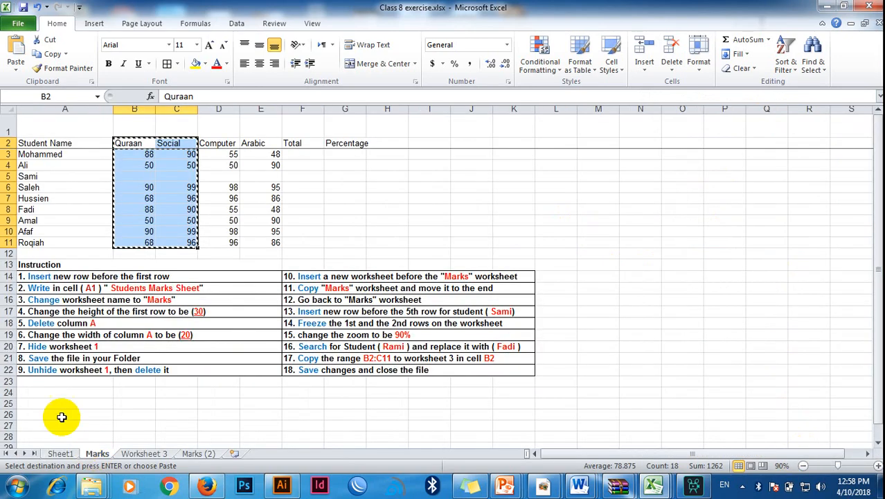
left_click(312, 370)
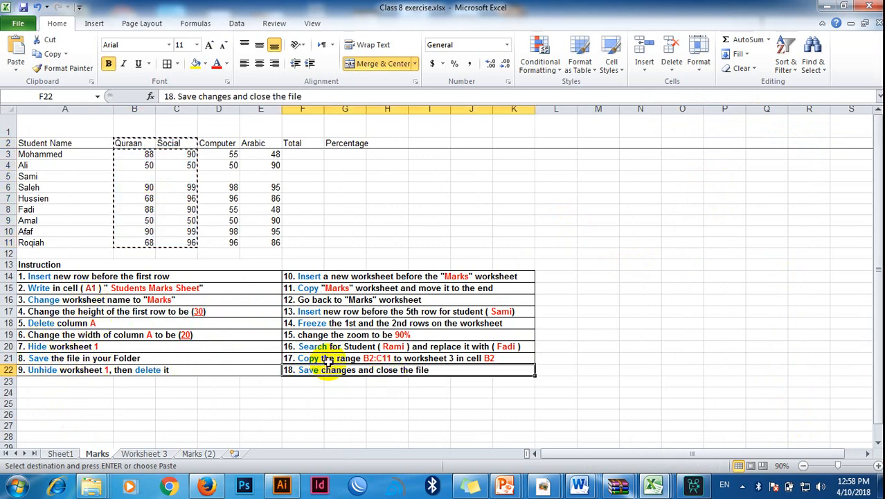
left_click(25, 8)
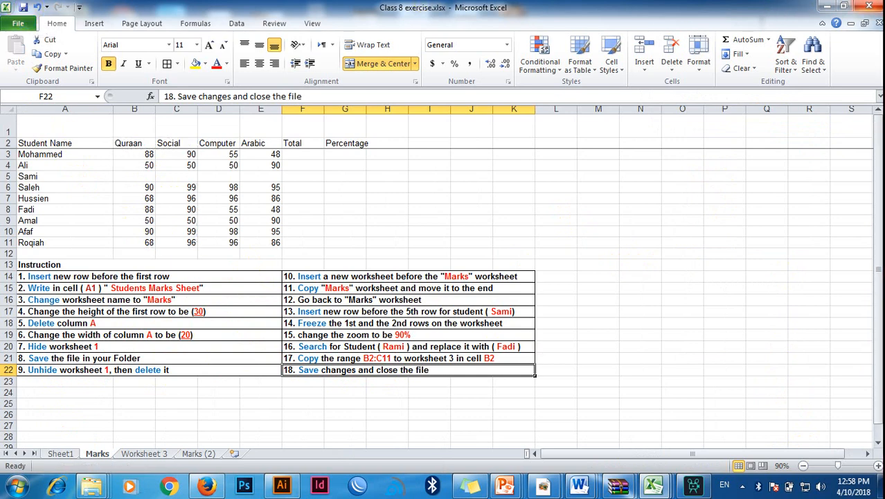
left_click(880, 6)
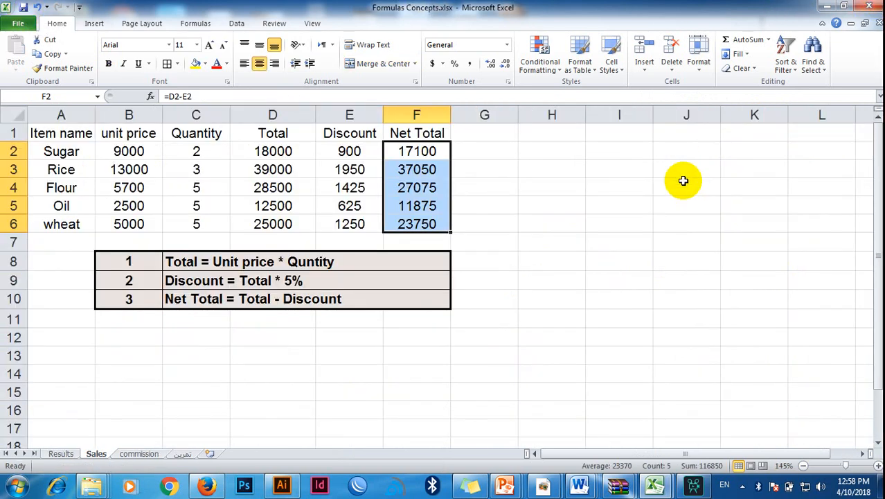
left_click(829, 6)
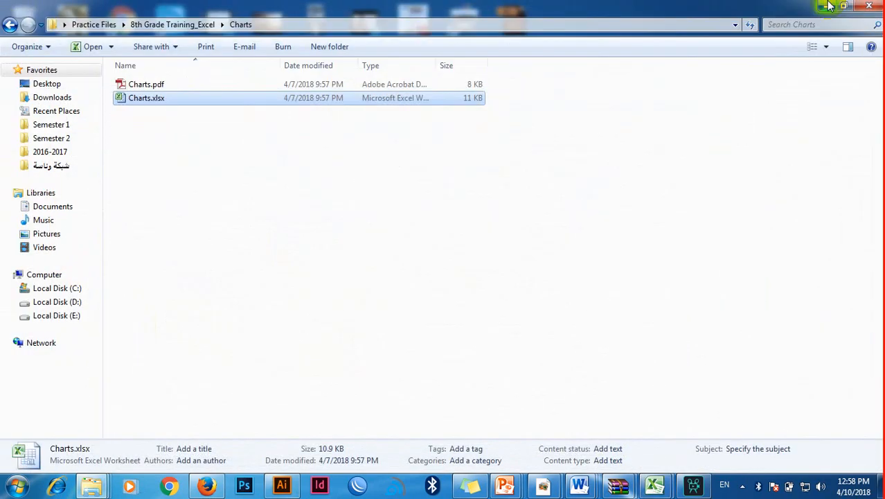